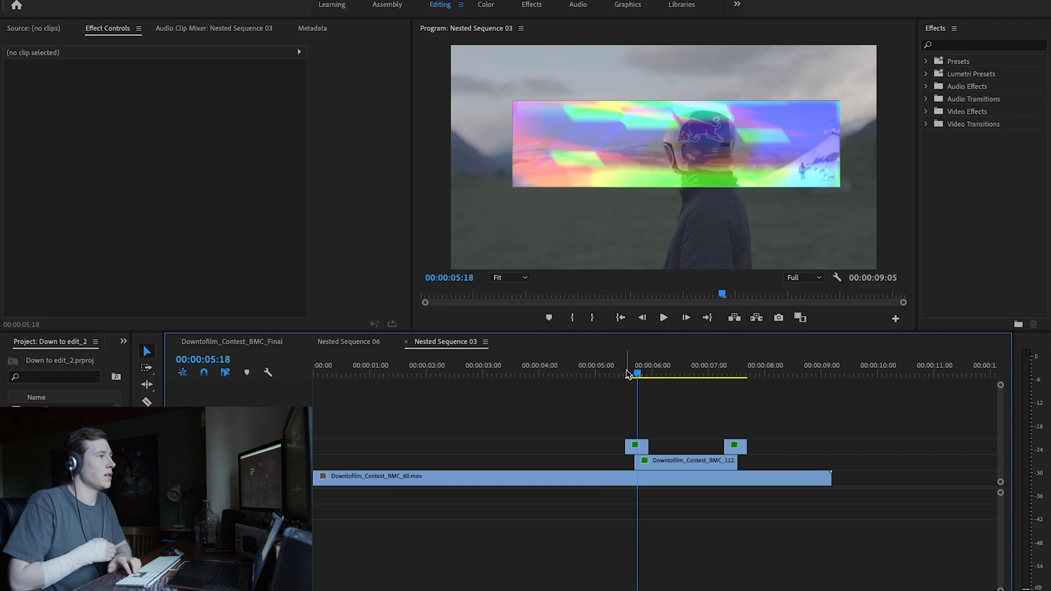
# - Examine the first glitch transition in Nested Sequence 03 frame by frame, between about 00:00:05:12 and 00:00:05:18
pyautogui.press('Left')
pyautogui.press('Left')
pyautogui.press('Left')
pyautogui.press('Right')
pyautogui.press('Right')
pyautogui.press('Right')
pyautogui.press('Right')
pyautogui.press('Right')
pyautogui.press('Right')
pyautogui.press('Right')
pyautogui.press('Left')
pyautogui.press('Left')
pyautogui.press('Left')
pyautogui.press('Left')
pyautogui.press('Left')
pyautogui.press('Left')
pyautogui.press('Left')
pyautogui.press('Left')
pyautogui.press('Left')
pyautogui.press('=')
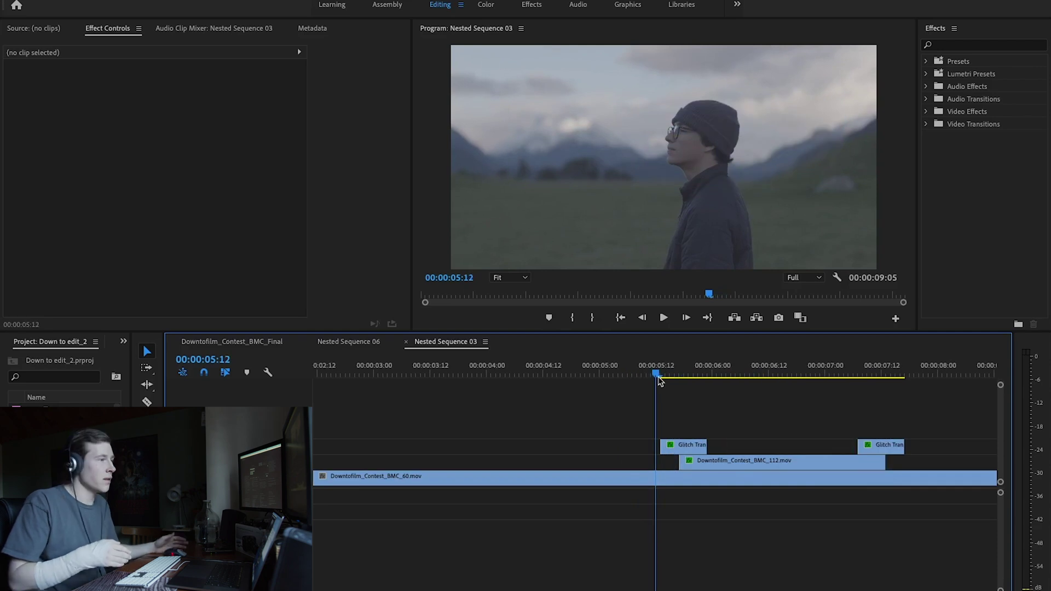
pyautogui.click(675, 377)
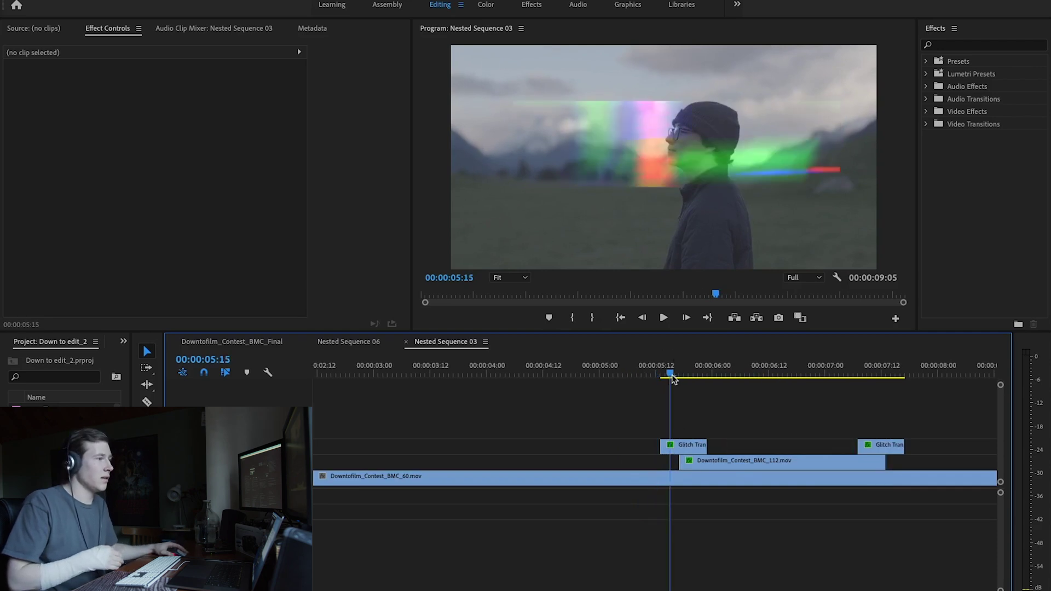
# - Check the blend mode options of the first glitch transition clip and keep Linear Dodge (Add)
pyautogui.click(695, 446)
pyautogui.scroll(-3, 241, 244)
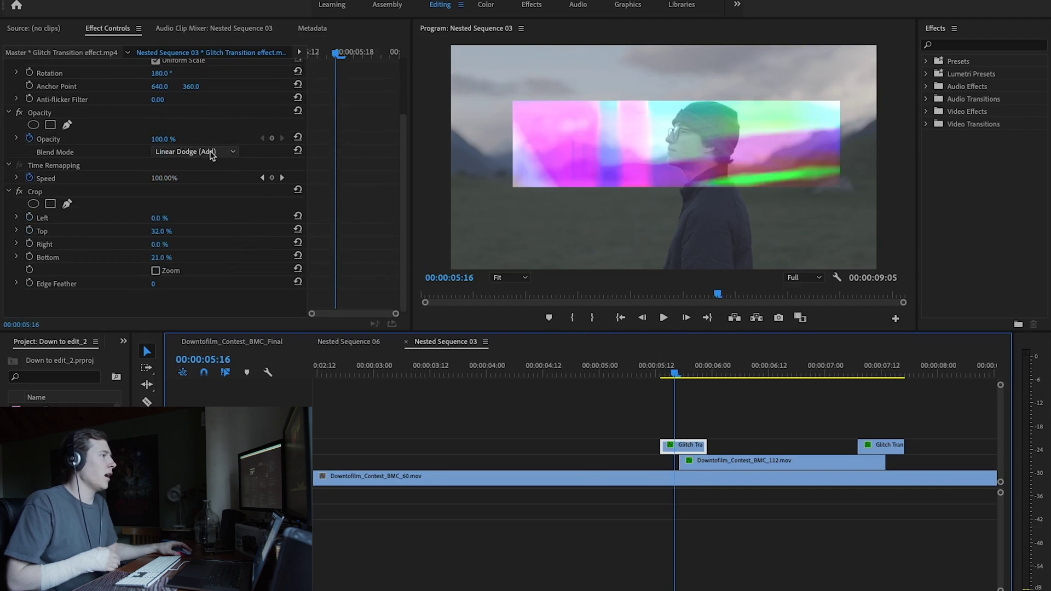
pyautogui.click(175, 153)
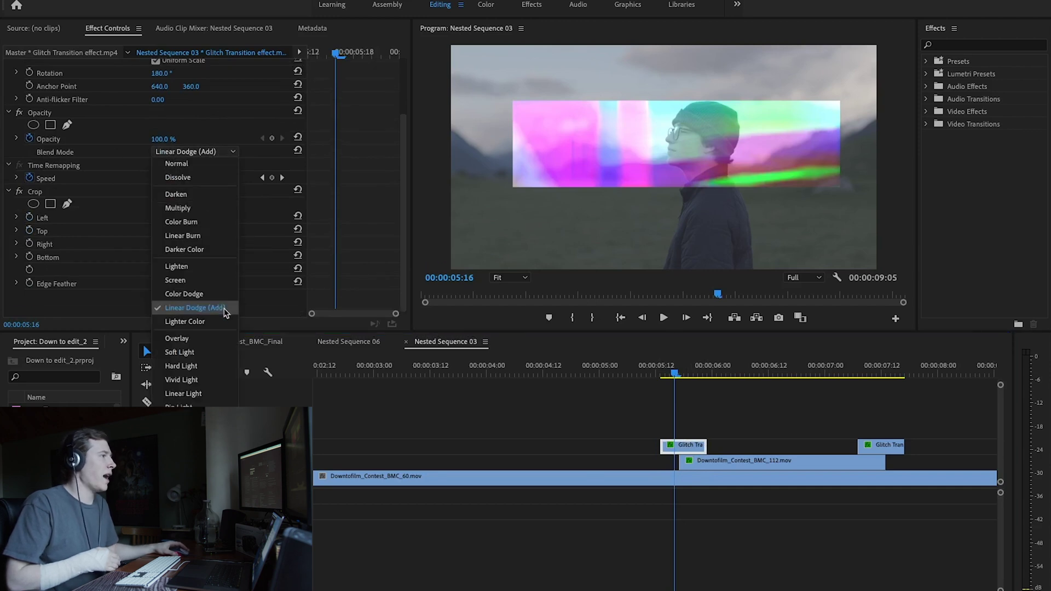
pyautogui.click(195, 308)
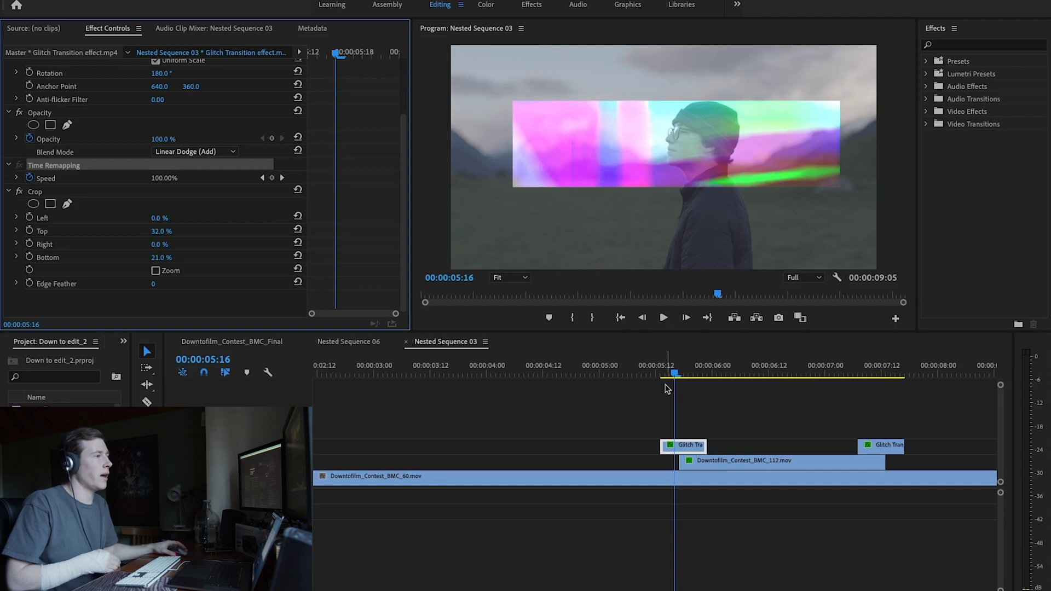
# - Preview the glitch over the cropped insert at 00:00:05:18, then select the Downtofilm_Contest_BMC_112.mov clip and scrub back through it
pyautogui.moveTo(684, 372); pyautogui.dragTo(688, 373)
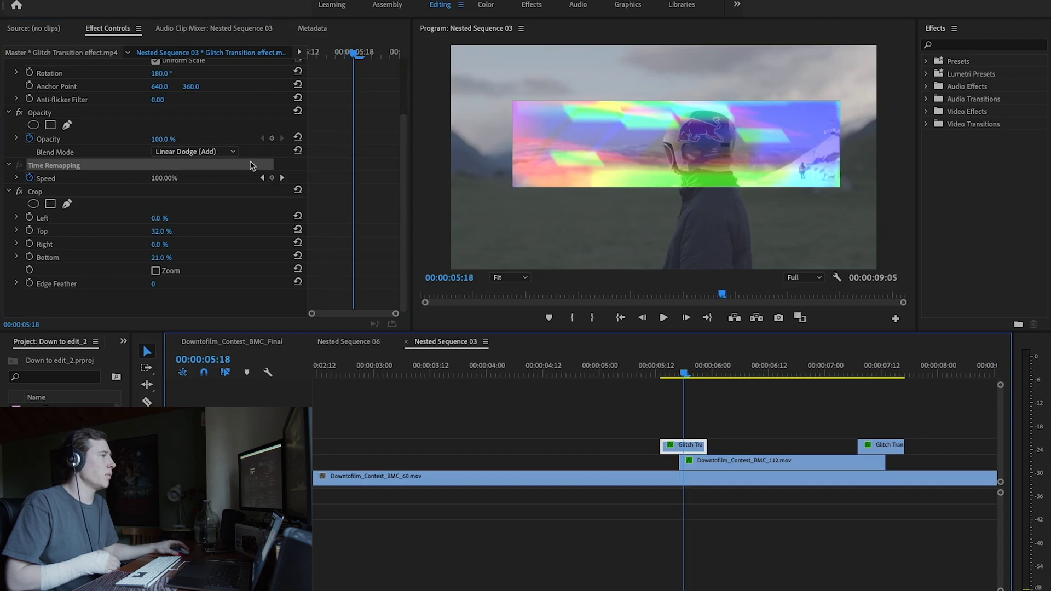
pyautogui.click(206, 152)
pyautogui.click(710, 463)
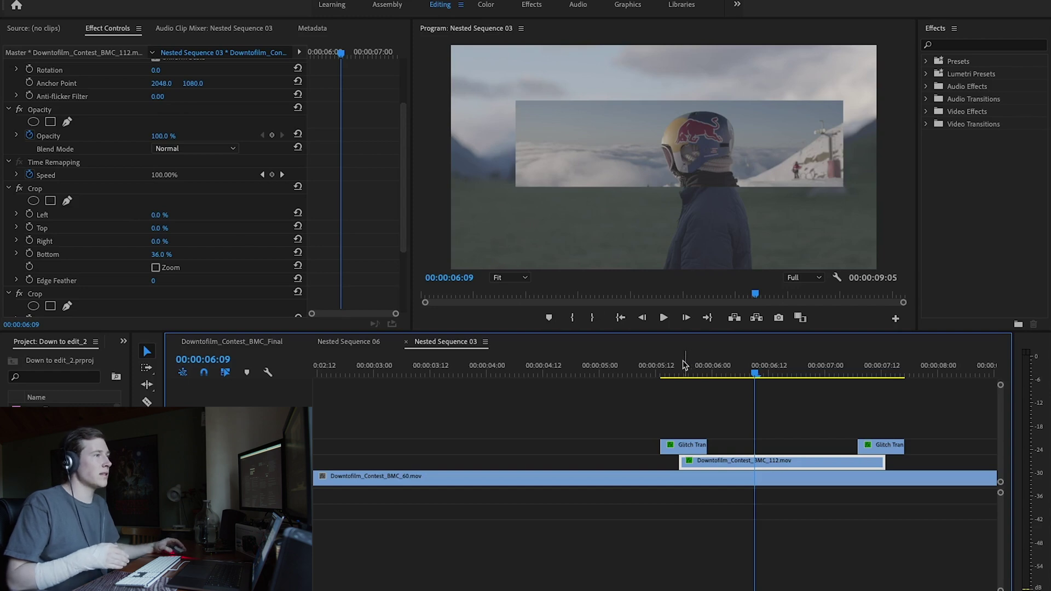
pyautogui.moveTo(776, 379); pyautogui.dragTo(624, 377)
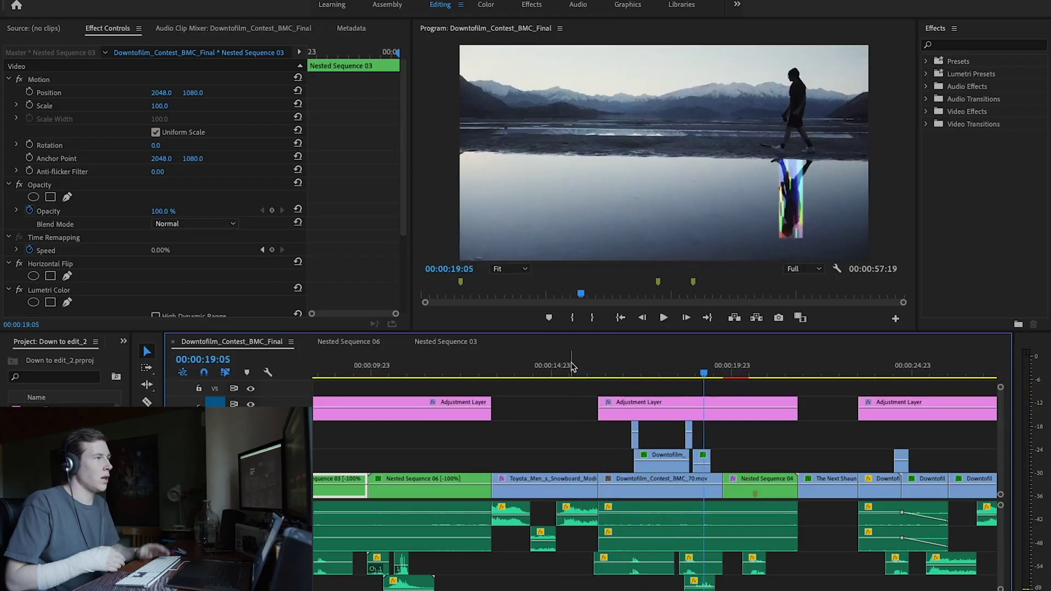
# - Preview the inset and glitch overlays on the lake reflection shot in Downtofilm_Contest_BMC_Final, from 00:00:16:13 to just past 00:00:19:03
pyautogui.click(608, 374)
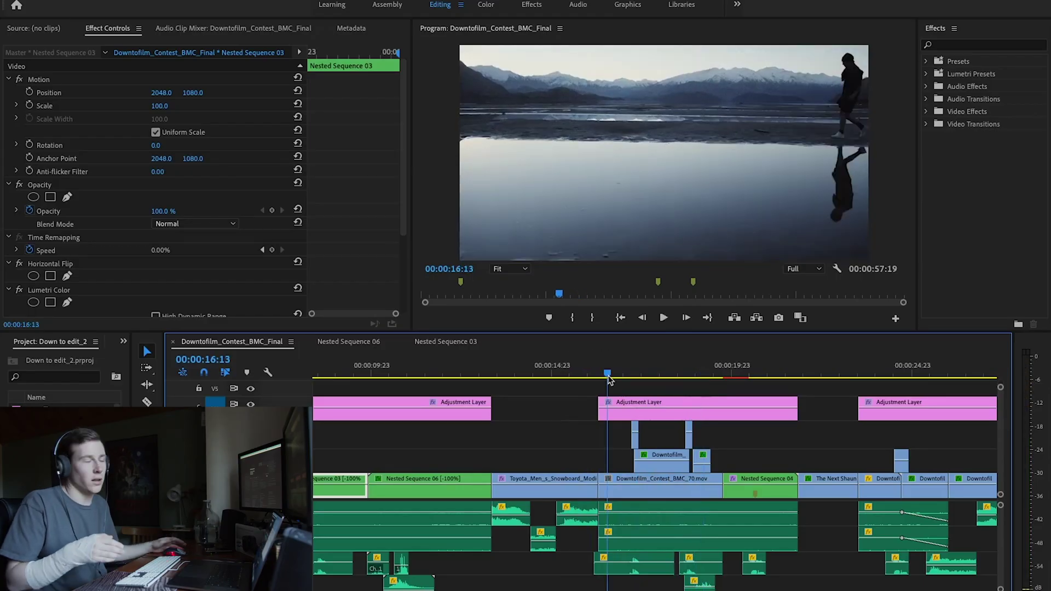
pyautogui.moveTo(609, 378); pyautogui.dragTo(667, 379)
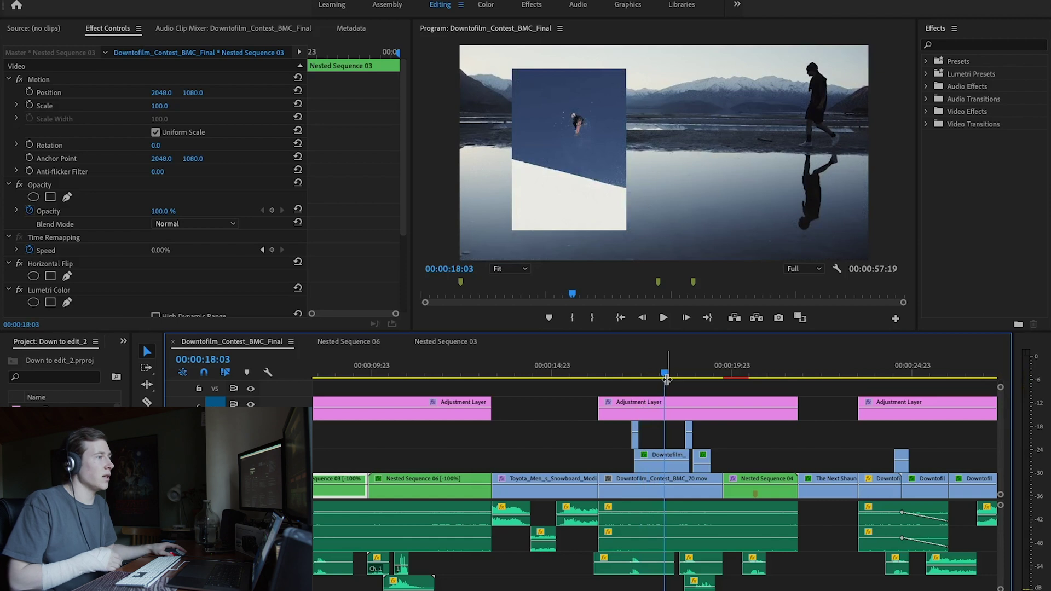
pyautogui.press('space')
pyautogui.press('space')
pyautogui.click(697, 374)
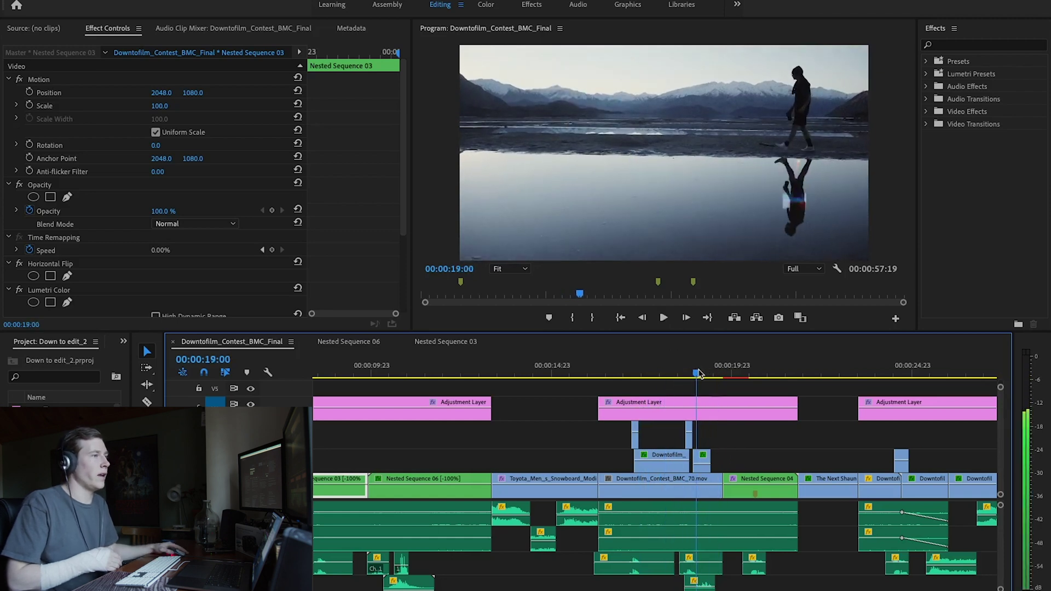
pyautogui.click(702, 376)
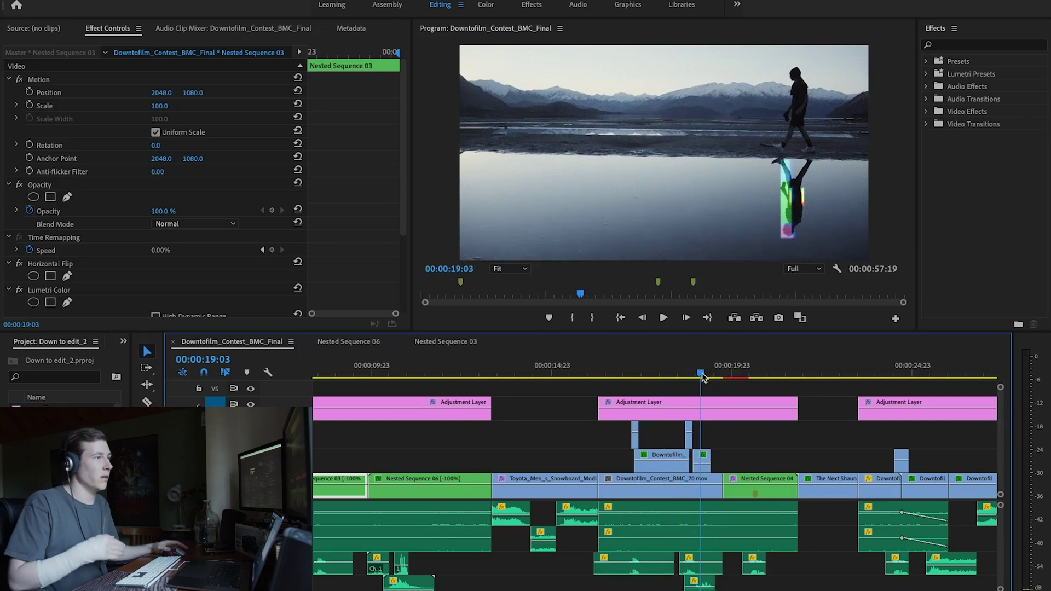
pyautogui.moveTo(702, 376); pyautogui.dragTo(707, 380)
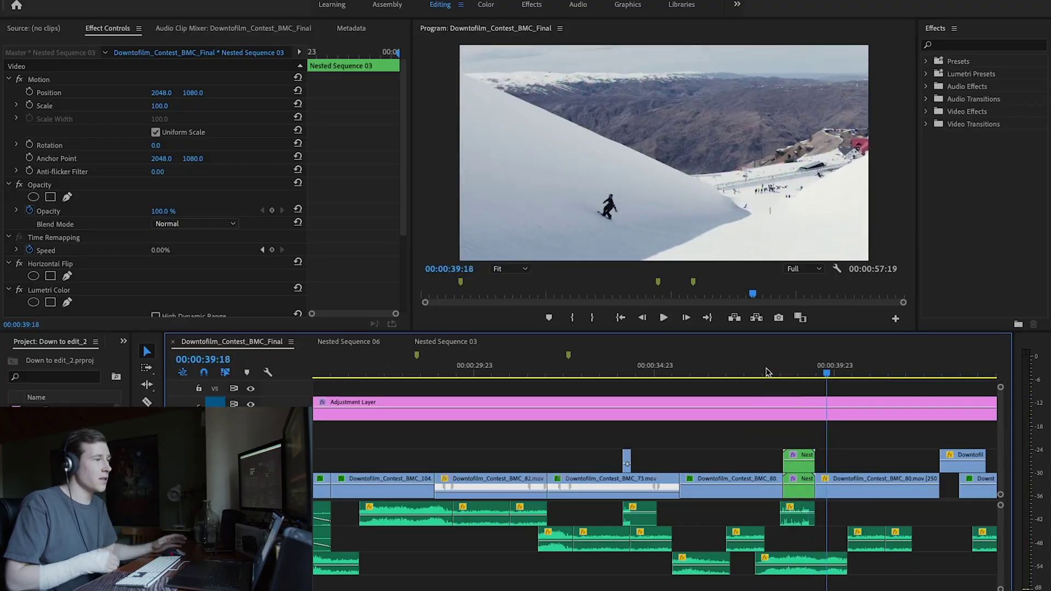
# - Go to 00:00:39:03 and open the lower nested clip, Nested Sequence 07, enlarging its stacked clips in the timeline
pyautogui.click(804, 371)
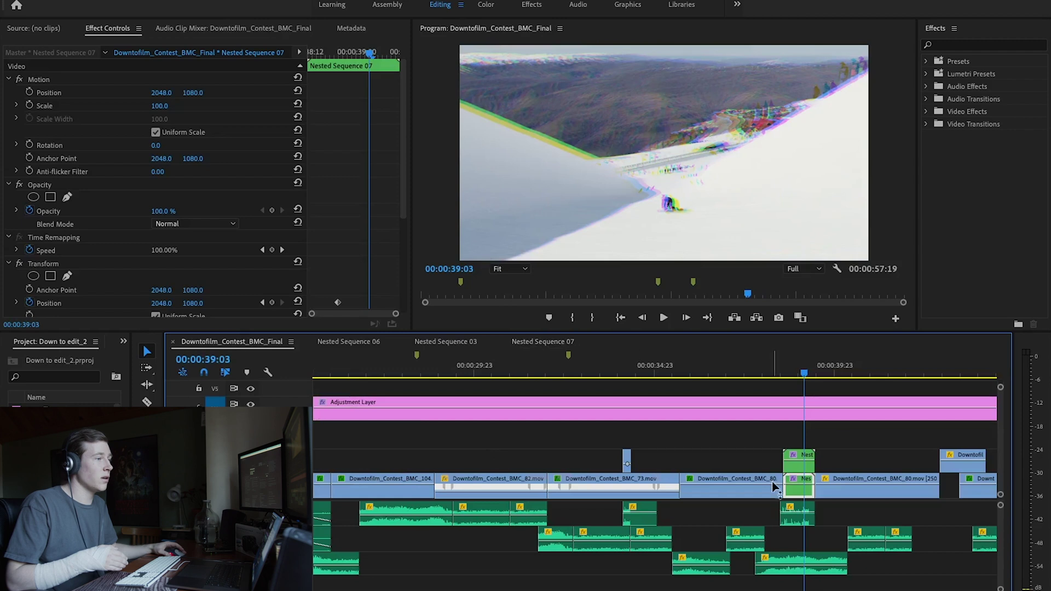
pyautogui.doubleClick(805, 491)
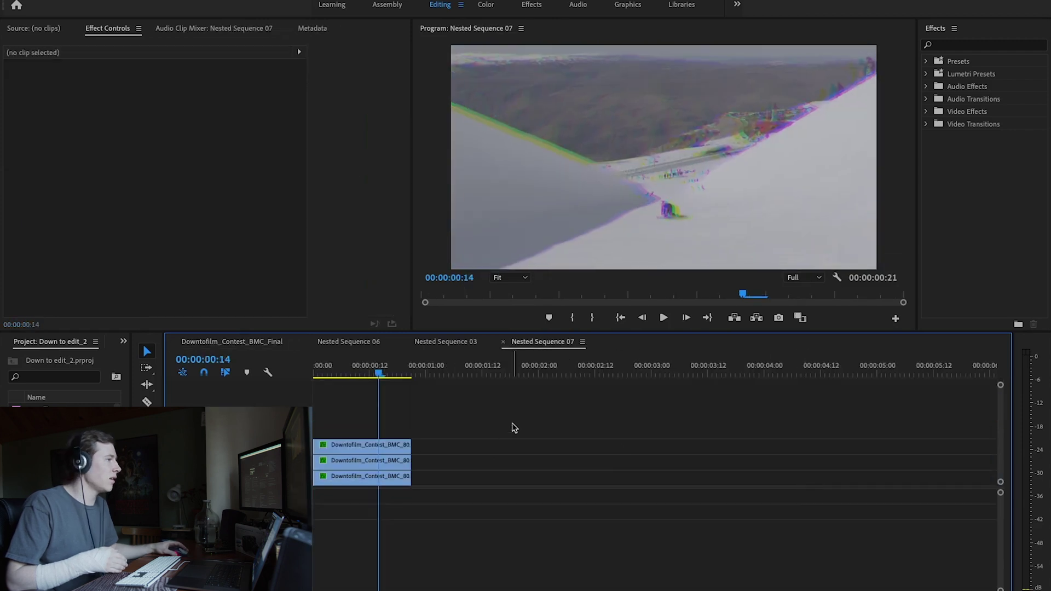
pyautogui.press('=')
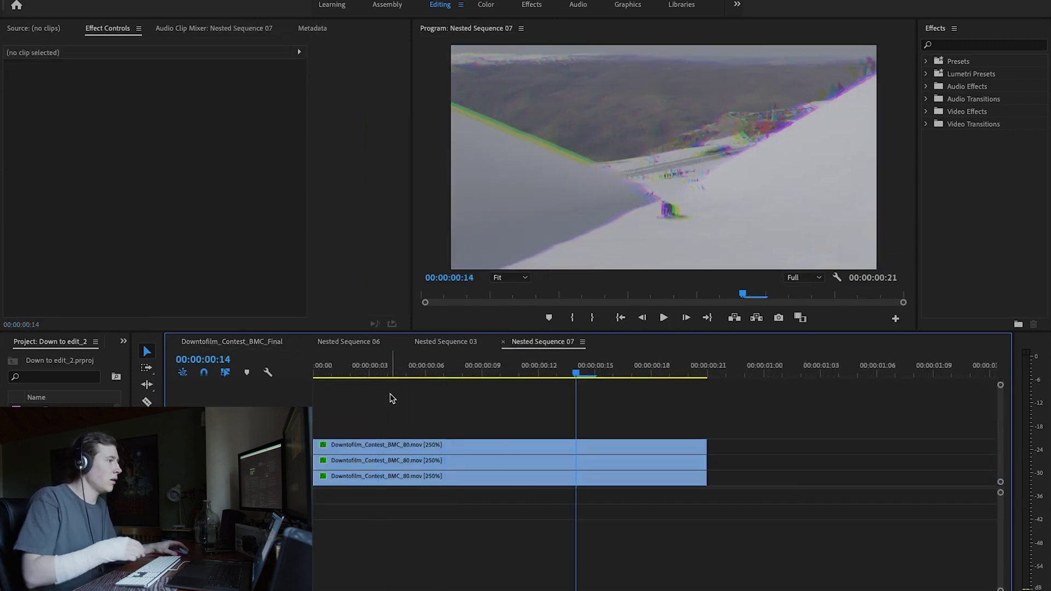
# - Examine the blend mode and Color Balance (RGB) values on each of the three stacked Downtofilm_Contest_BMC_80.mov clips
pyautogui.click(422, 462)
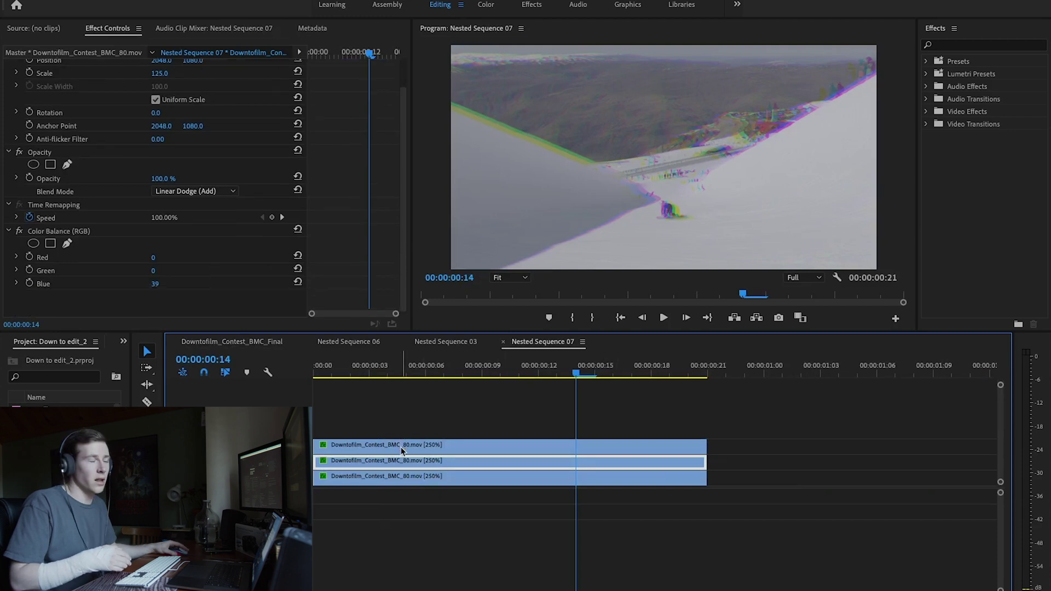
pyautogui.click(402, 447)
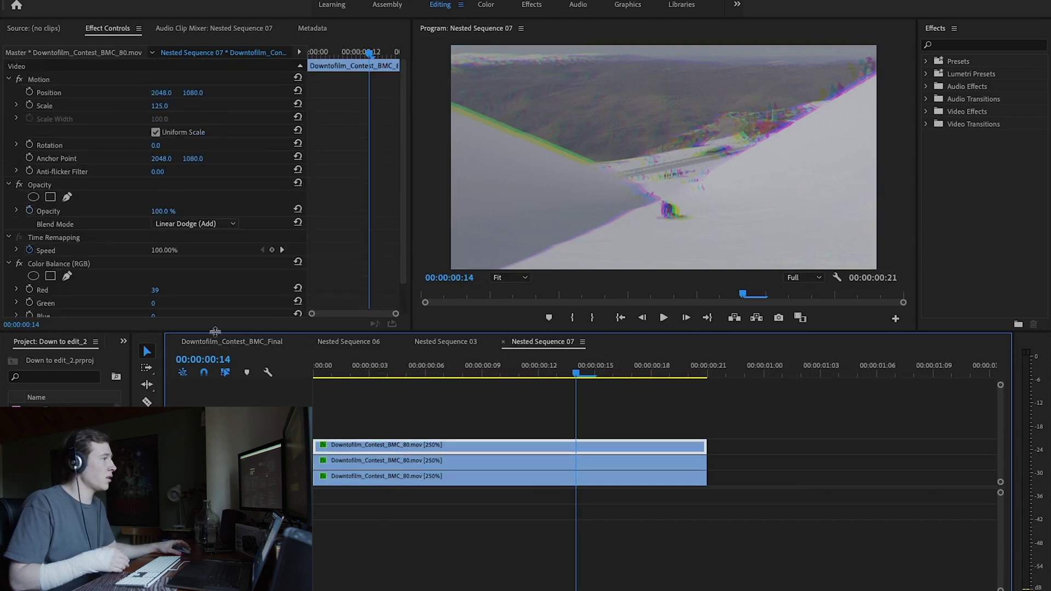
pyautogui.scroll(-1, 204, 307)
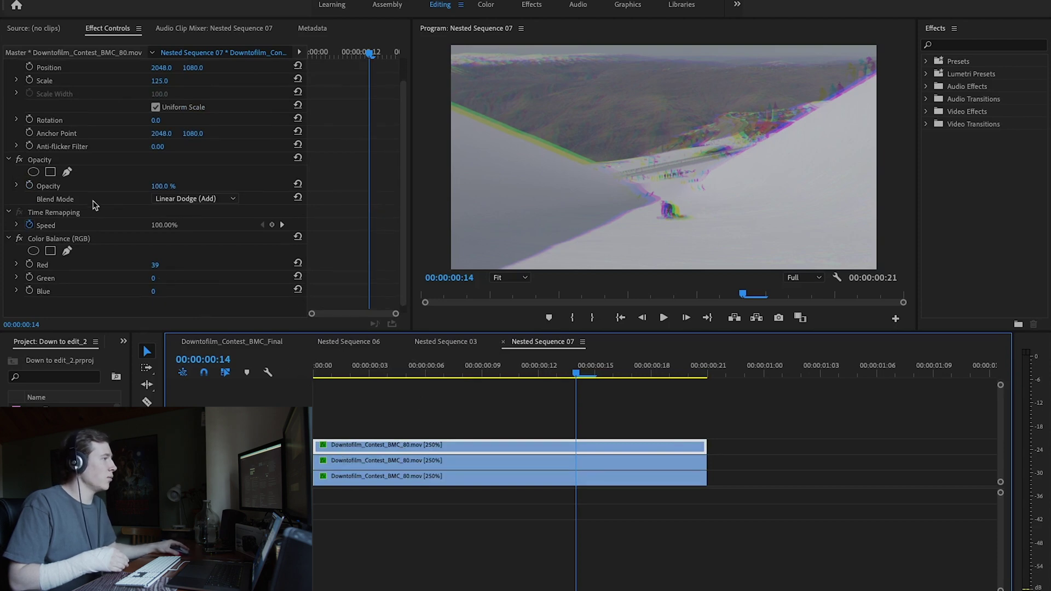
pyautogui.click(345, 460)
pyautogui.click(220, 258)
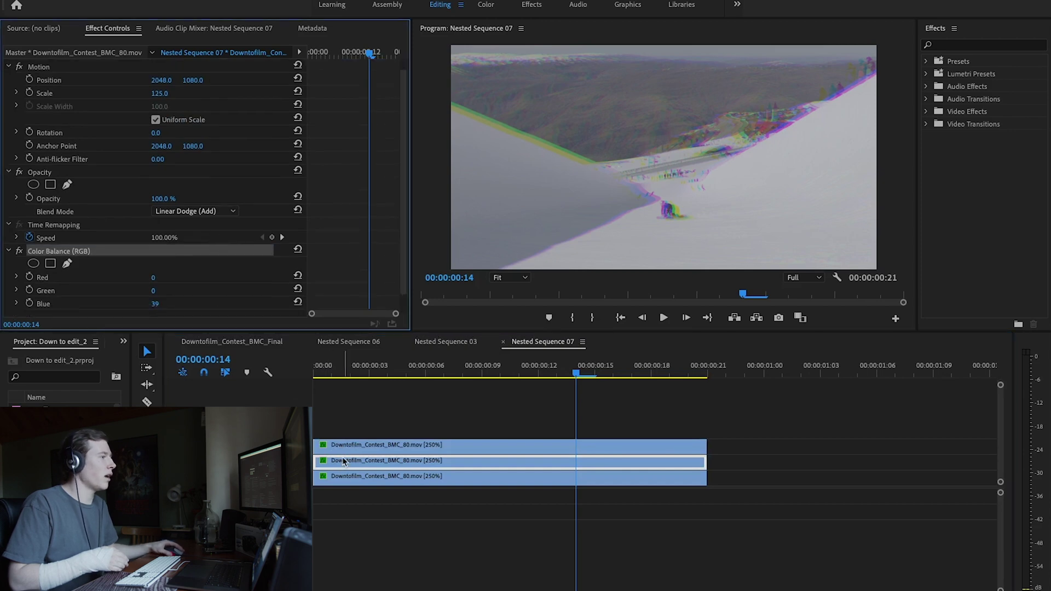
pyautogui.click(360, 478)
pyautogui.scroll(-2, 132, 214)
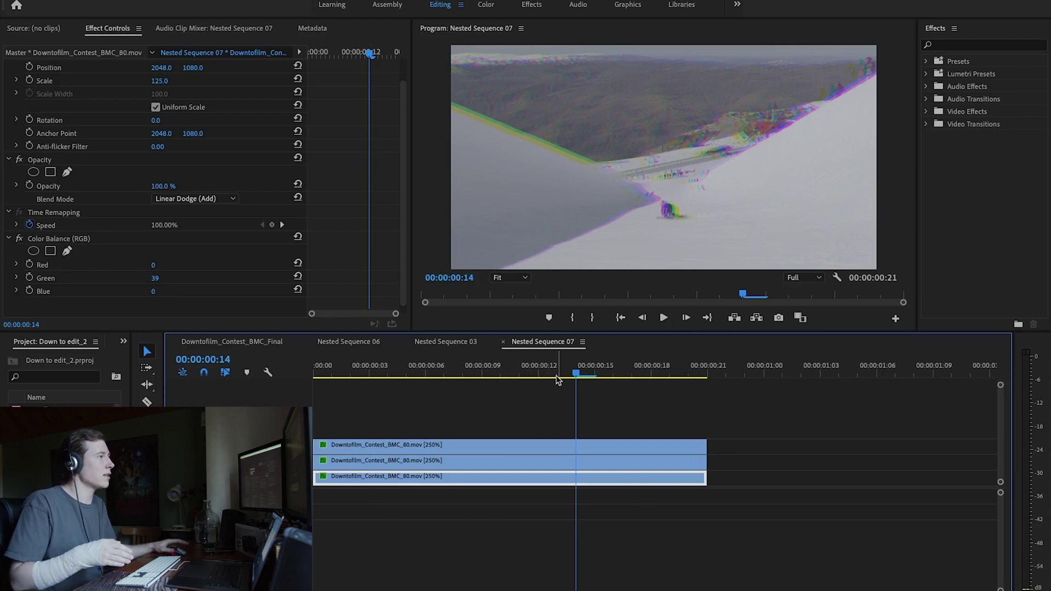
pyautogui.scroll(2, 187, 196)
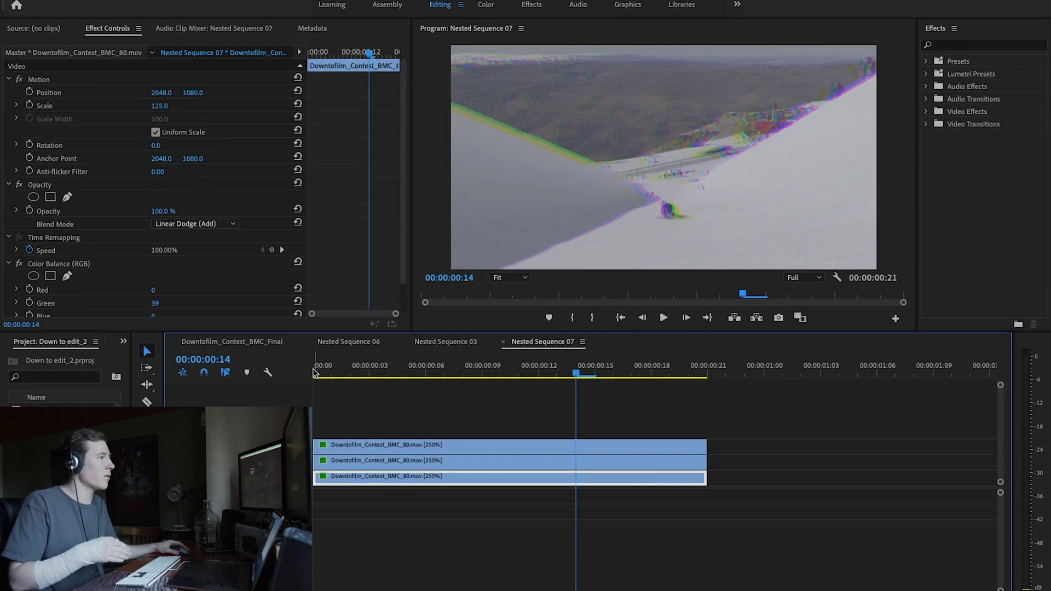
# - Return to the Downtofilm_Contest_BMC_Final sequence and scrub through the shrinking snowboarder overlay between about 00:00:42:23 and 00:00:43:18
pyautogui.click(278, 344)
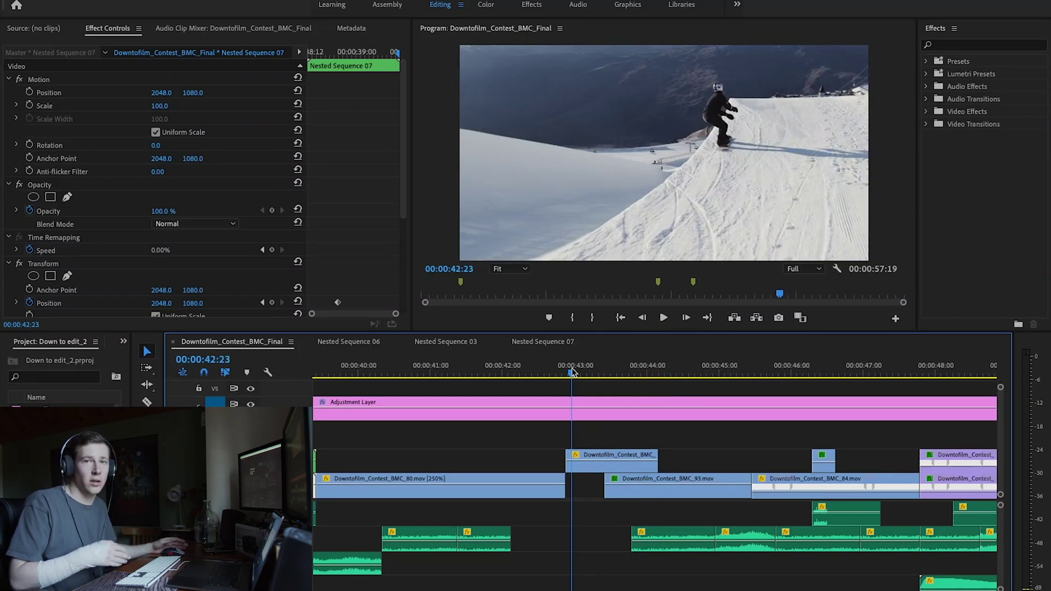
pyautogui.moveTo(574, 372); pyautogui.dragTo(601, 378)
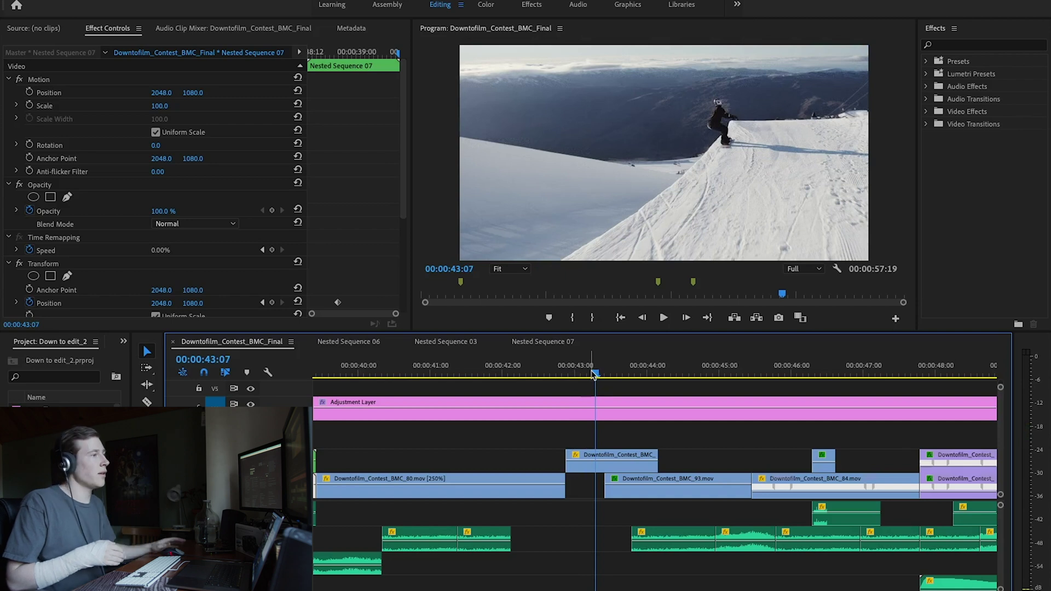
pyautogui.moveTo(592, 373); pyautogui.dragTo(596, 375)
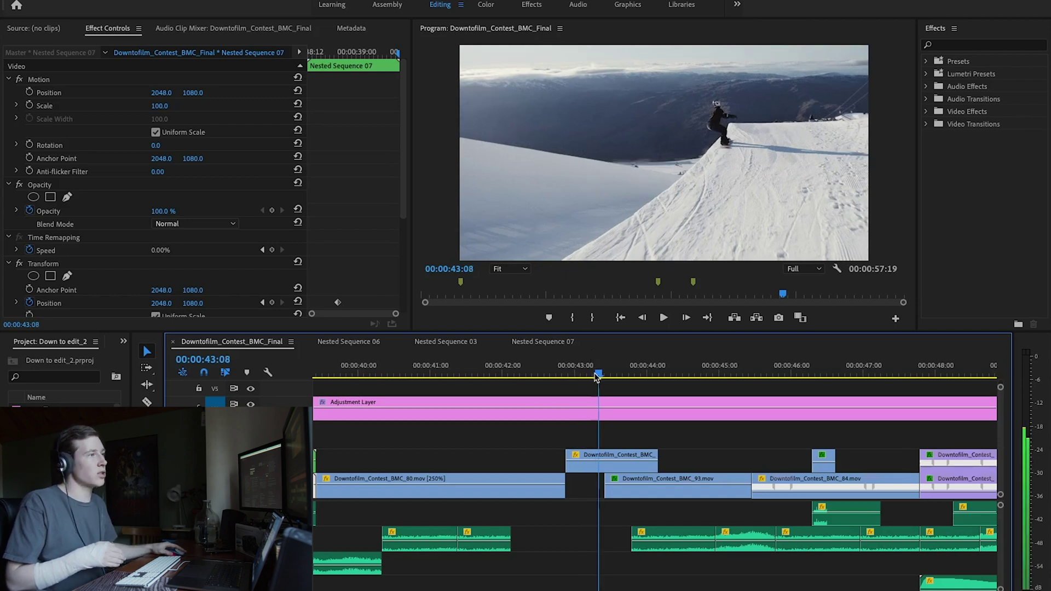
pyautogui.moveTo(599, 377); pyautogui.dragTo(628, 381)
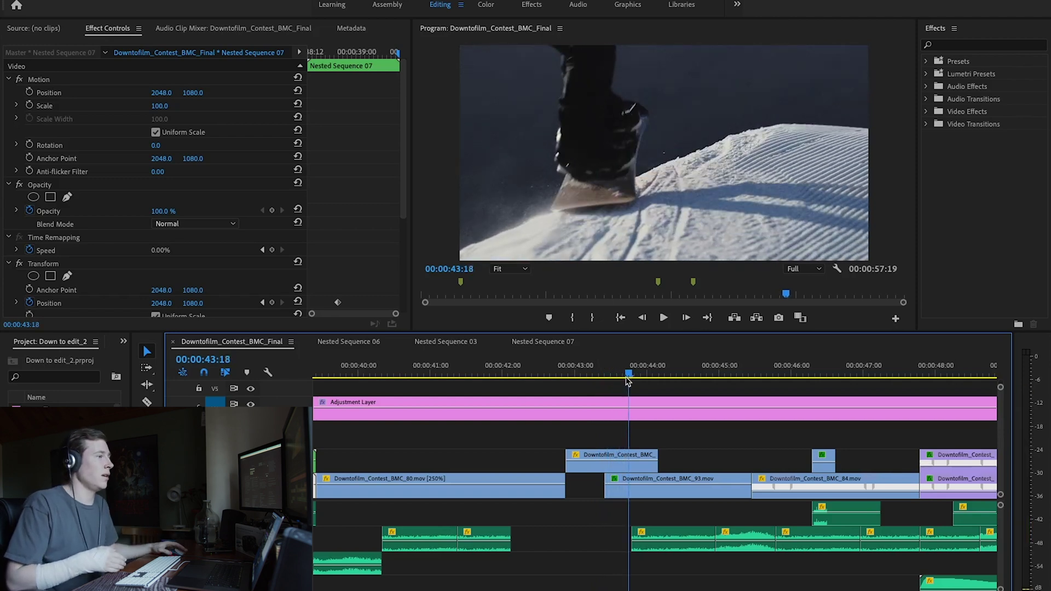
pyautogui.moveTo(628, 376)
pyautogui.mouseDown()
pyautogui.moveTo(603, 383)
pyautogui.moveTo(621, 383)
pyautogui.mouseUp()
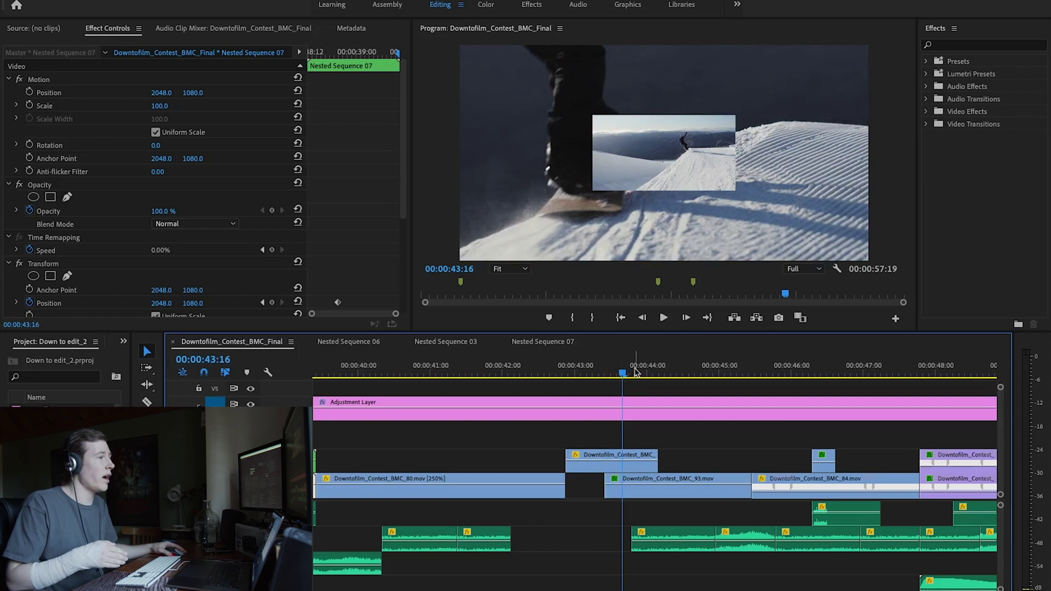
pyautogui.click(633, 374)
pyautogui.moveTo(633, 374); pyautogui.dragTo(631, 375)
pyautogui.moveTo(641, 375); pyautogui.dragTo(542, 372)
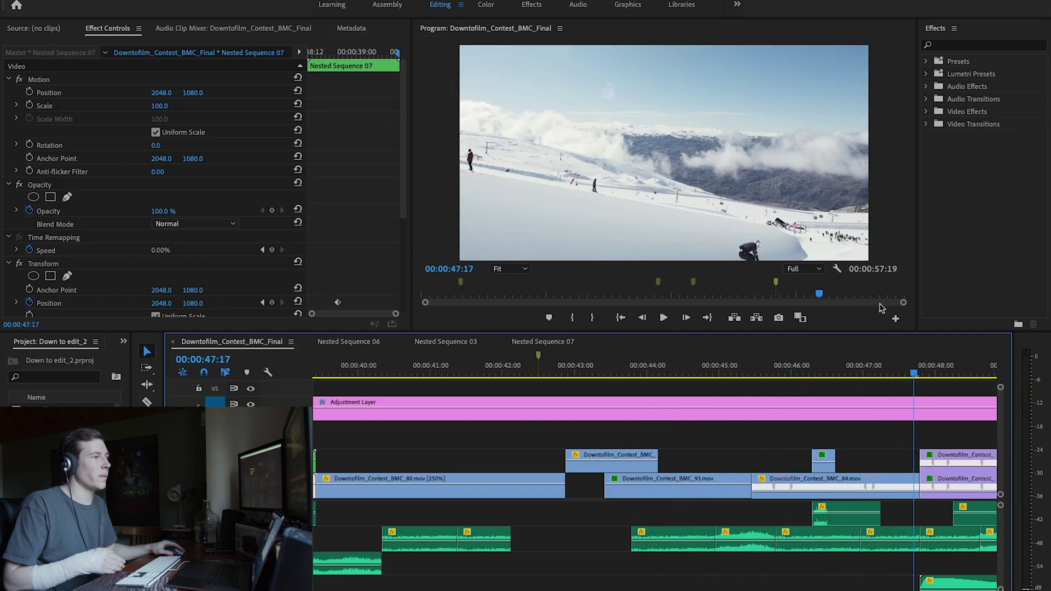
# - Play the snowboard jump from 00:00:45:12 to 00:00:47:07 and return to the short overlay clip above it
pyautogui.moveTo(797, 376); pyautogui.dragTo(399, 368)
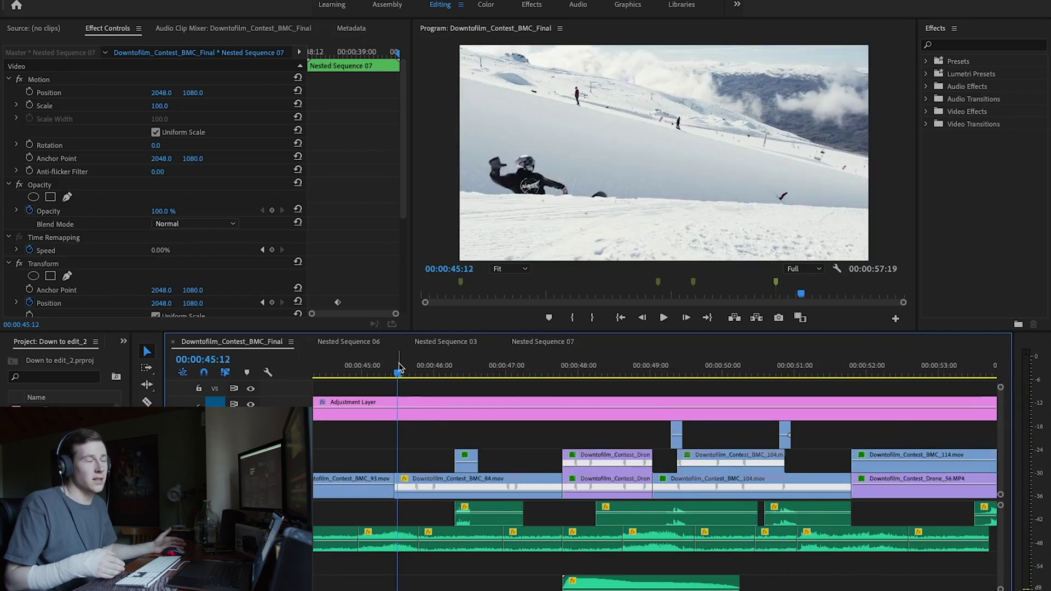
pyautogui.press('space')
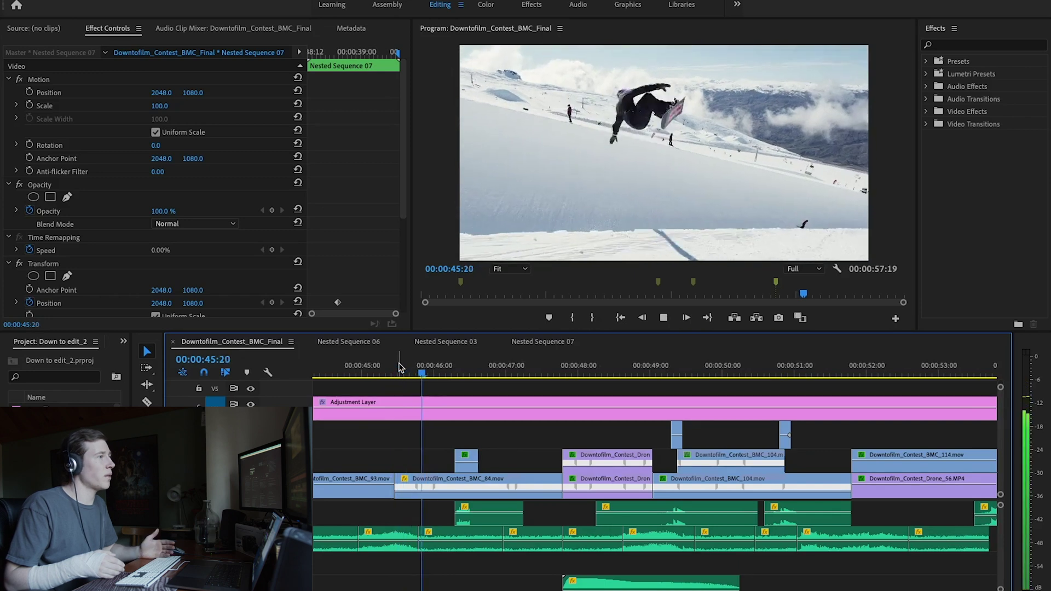
pyautogui.press('space')
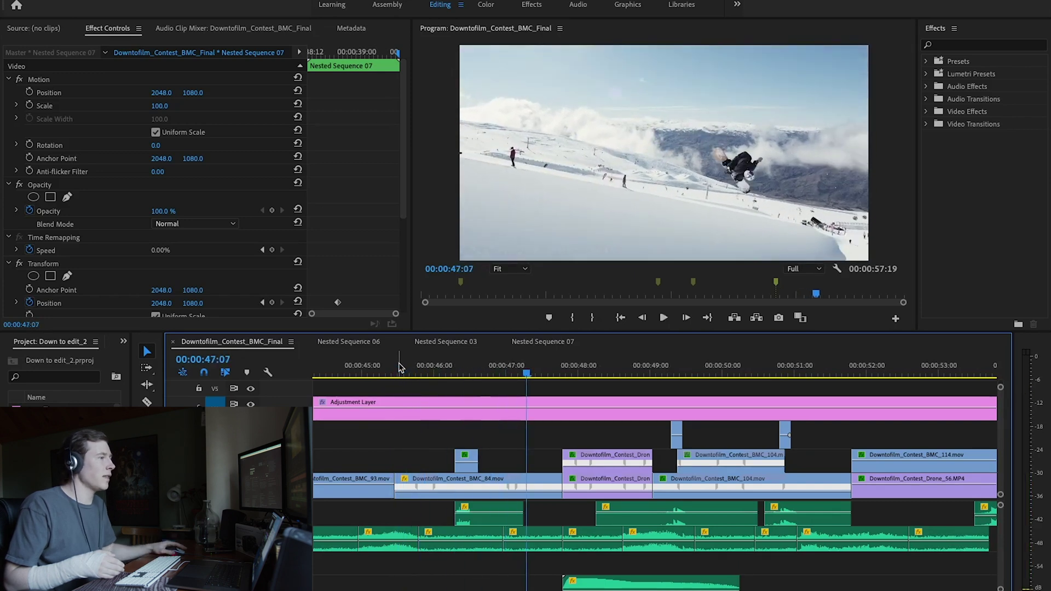
pyautogui.click(473, 375)
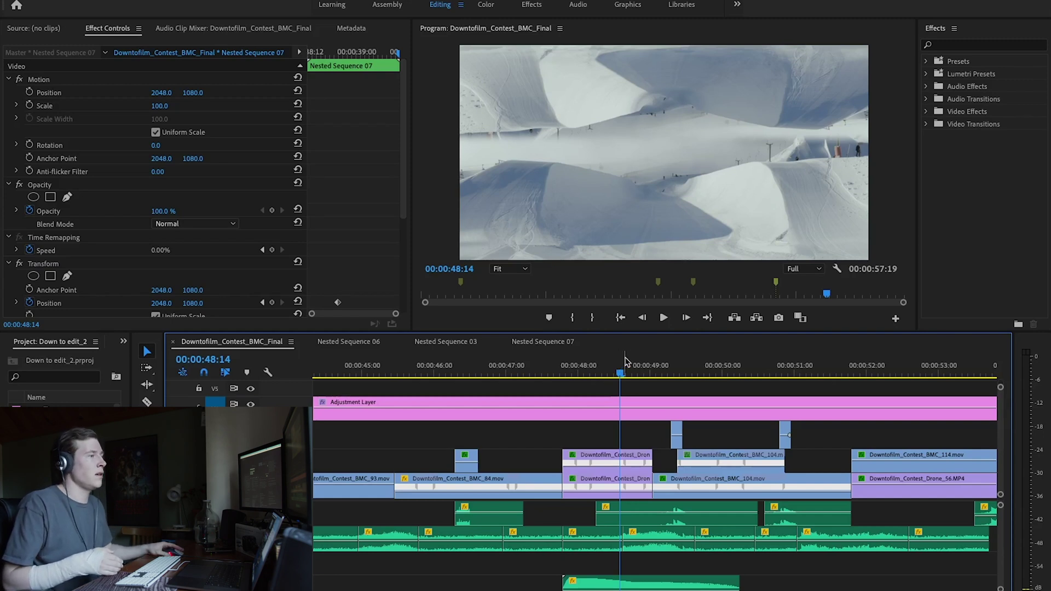
# - Select the upper mirrored drone clip at 00:00:48:14 and show the outline of Mask (1) in its Track Matte Key effect
pyautogui.click(598, 469)
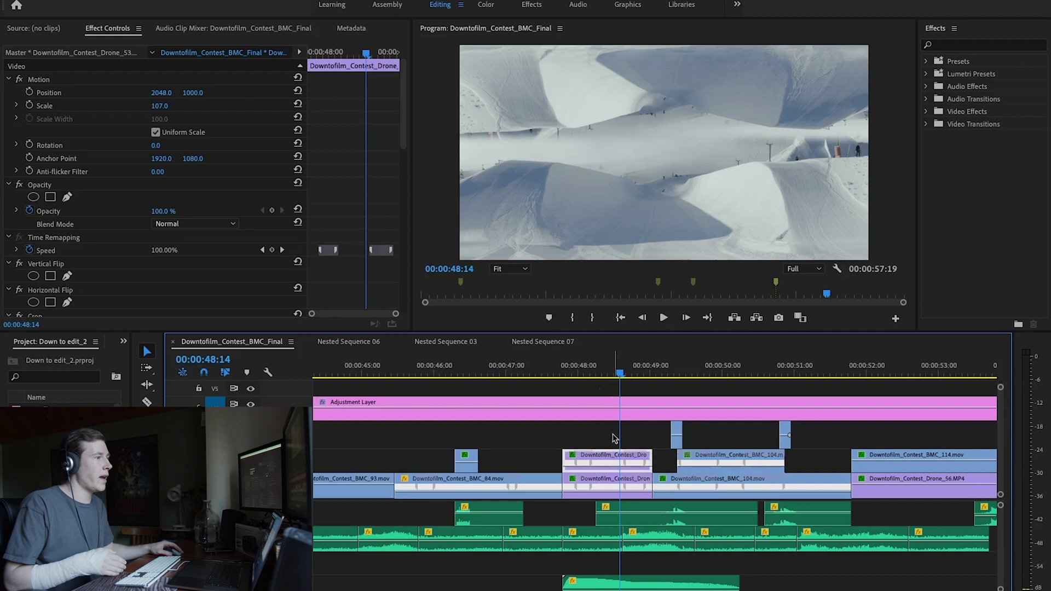
pyautogui.scroll(-6, 211, 274)
pyautogui.scroll(-2, 207, 276)
pyautogui.click(112, 185)
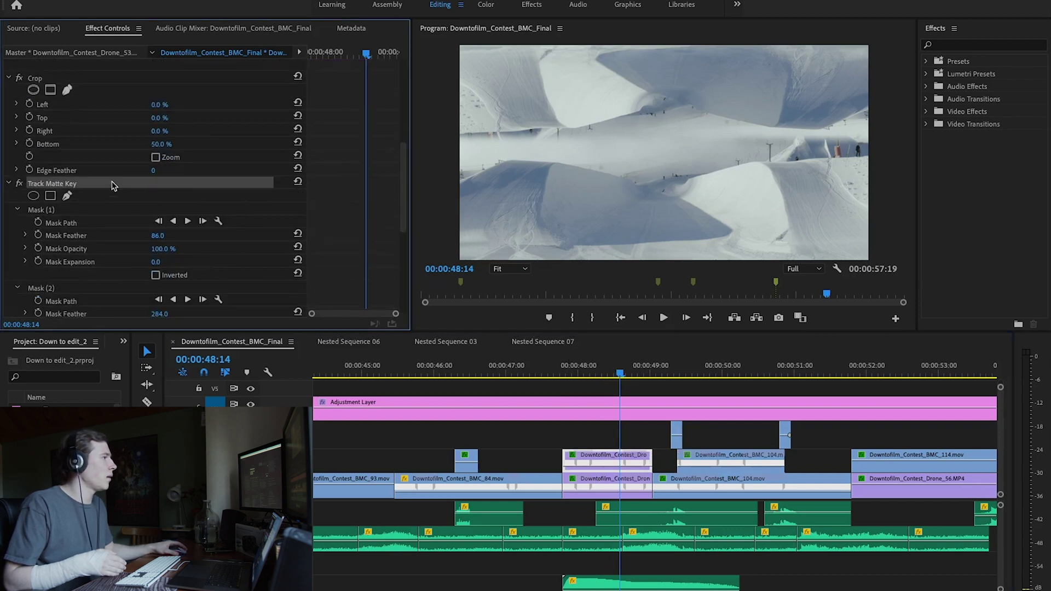
pyautogui.click(106, 212)
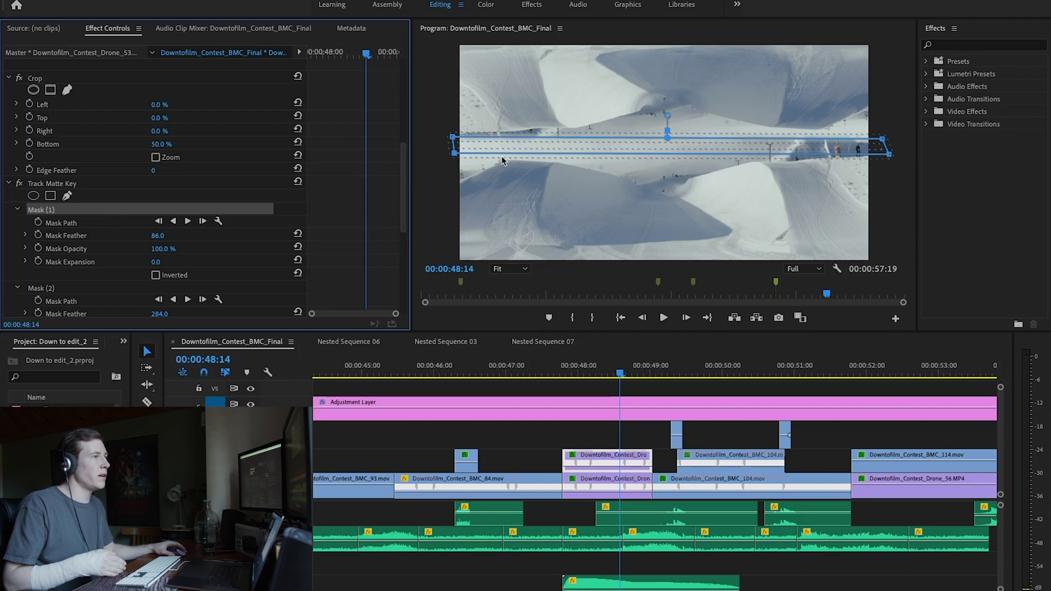
# - Play the mirrored drone shot from 00:00:48:11
pyautogui.click(612, 375)
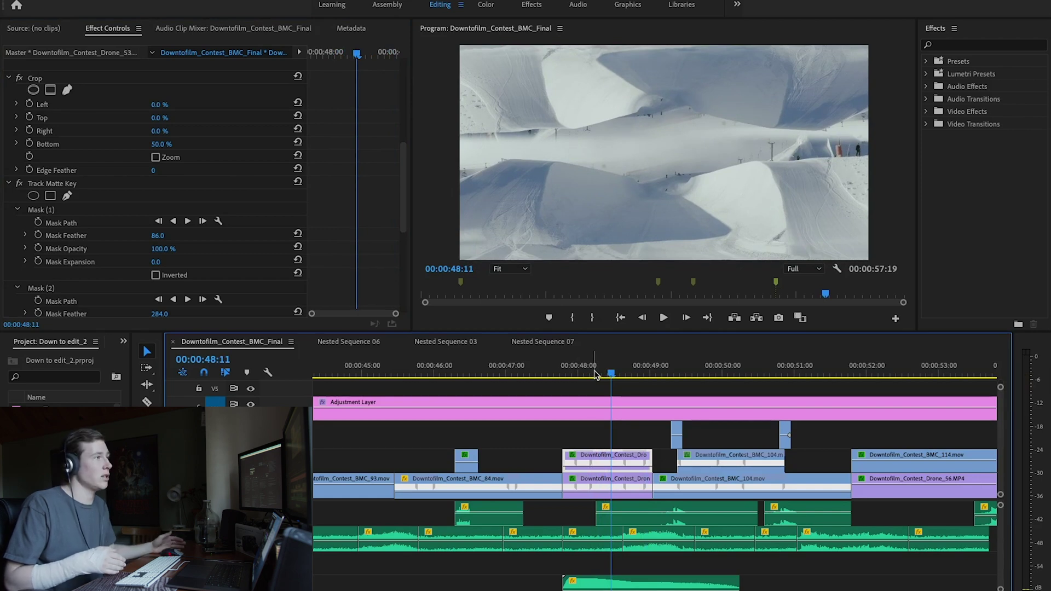
pyautogui.press('space')
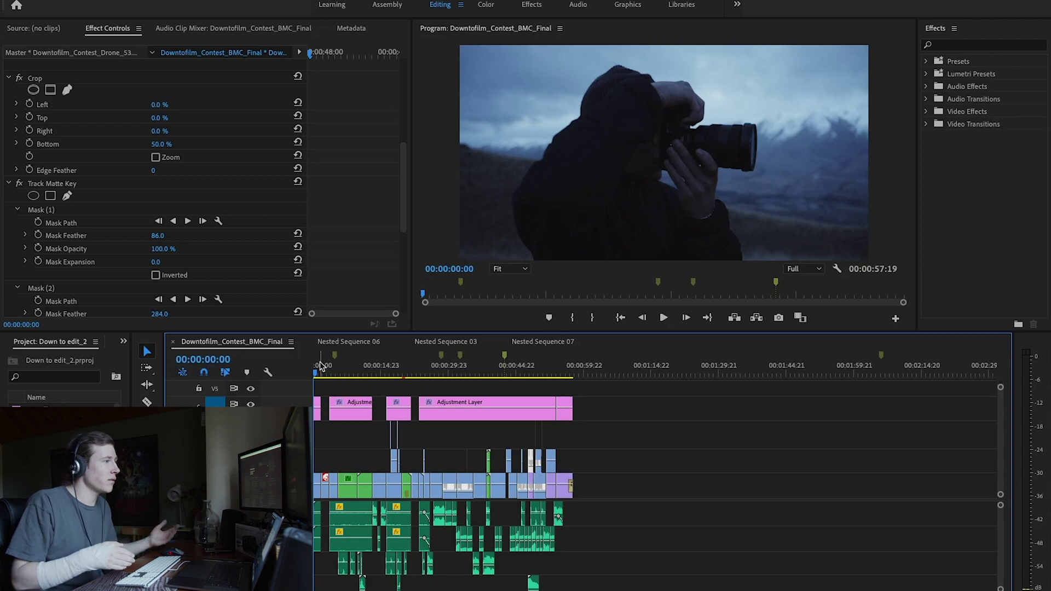
# - Select the second adjustment layer in the sequence and examine its FilmConvert Nitrate camera, film stock and grain settings
pyautogui.click(351, 410)
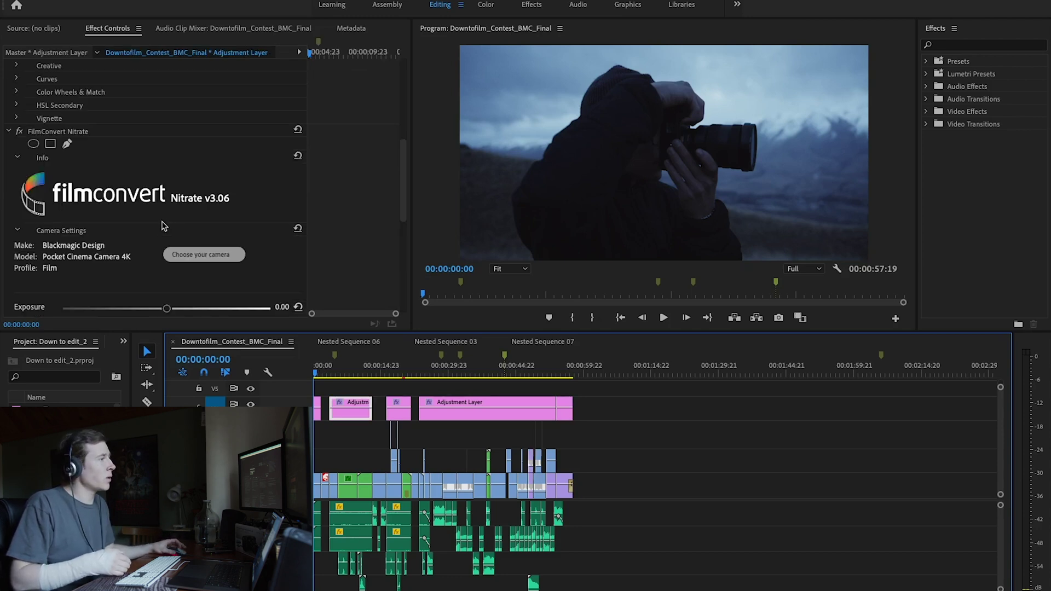
pyautogui.scroll(-5, 163, 226)
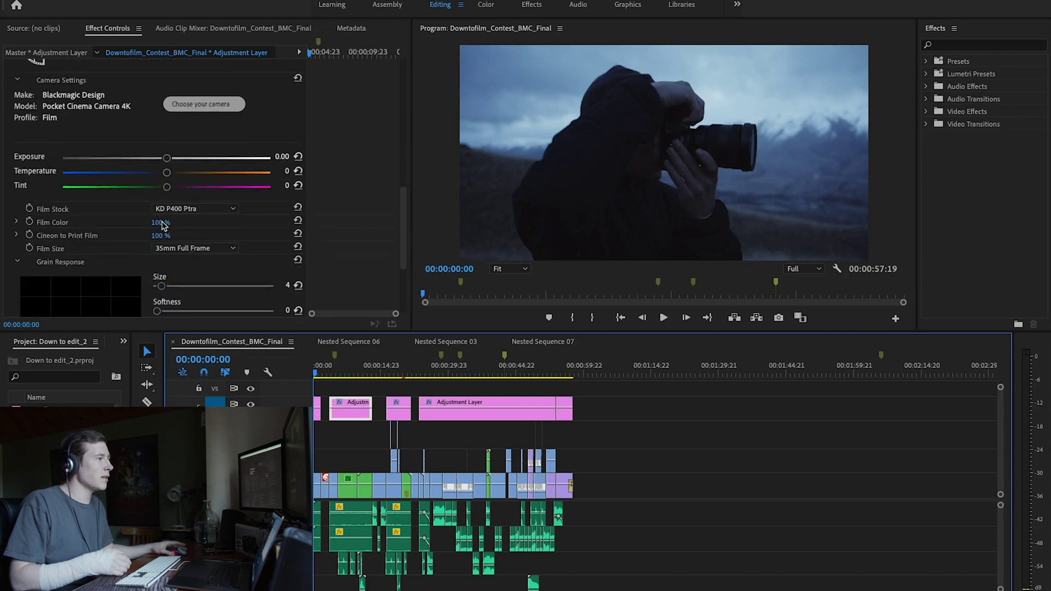
pyautogui.scroll(4, 329, 405)
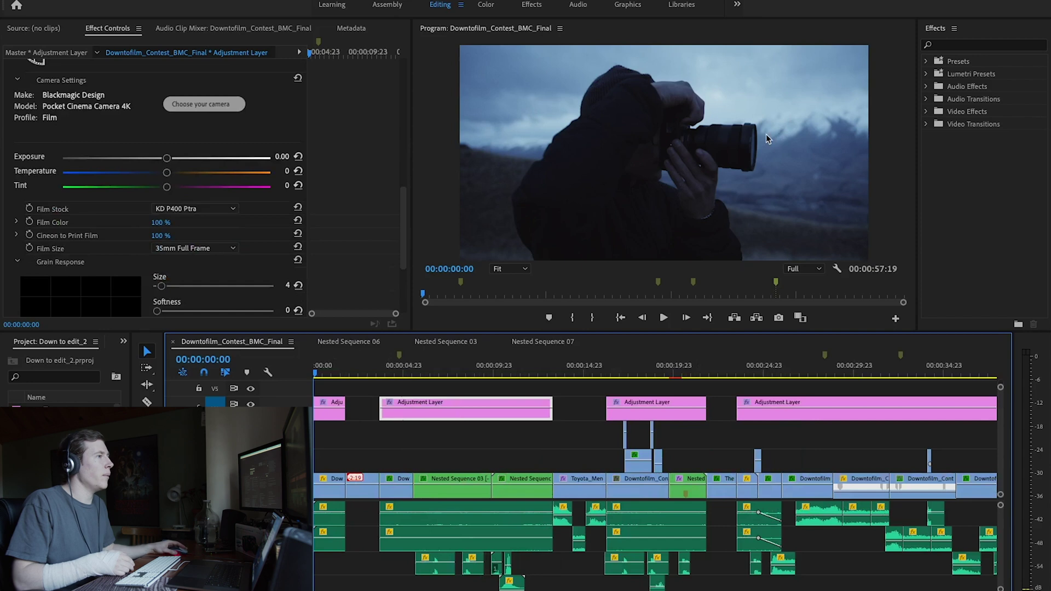
# - Play the shots under the second adjustment layer from 00:00:04:22 and park the playhead at 00:00:06:14
pyautogui.click(403, 377)
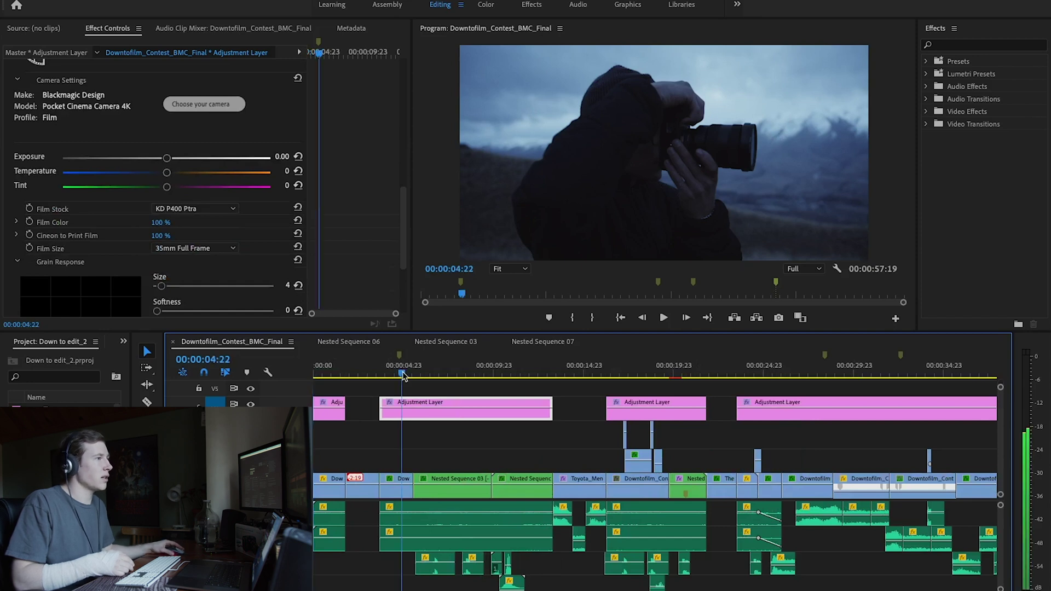
pyautogui.press('space')
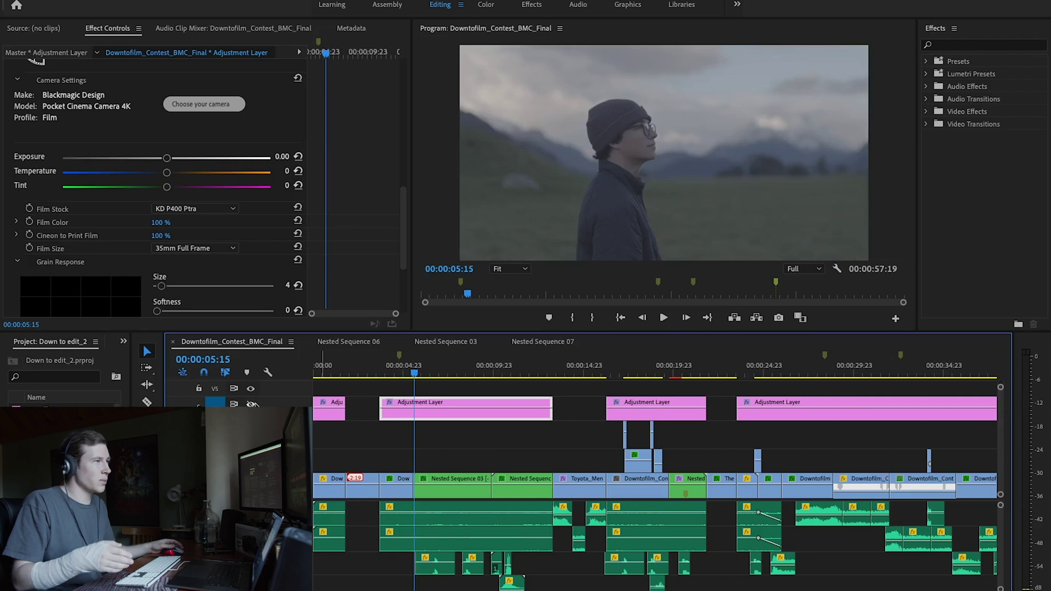
pyautogui.click(433, 374)
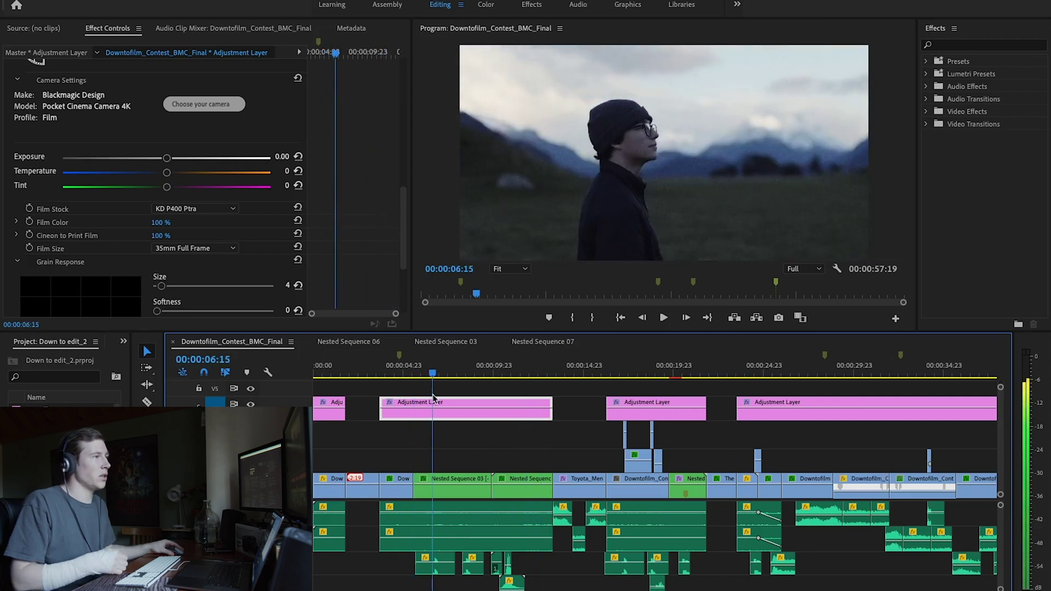
pyautogui.press('Left')
pyautogui.press('-')
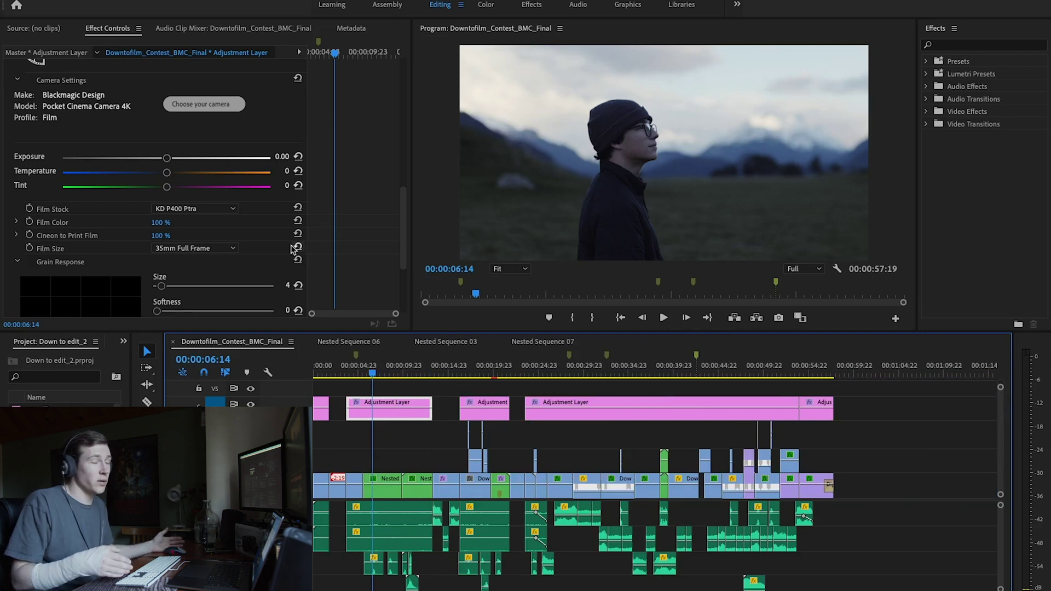
# - Bring the audio tracks into view and return to the start of the sequence to play the opening
pyautogui.scroll(2, 296, 248)
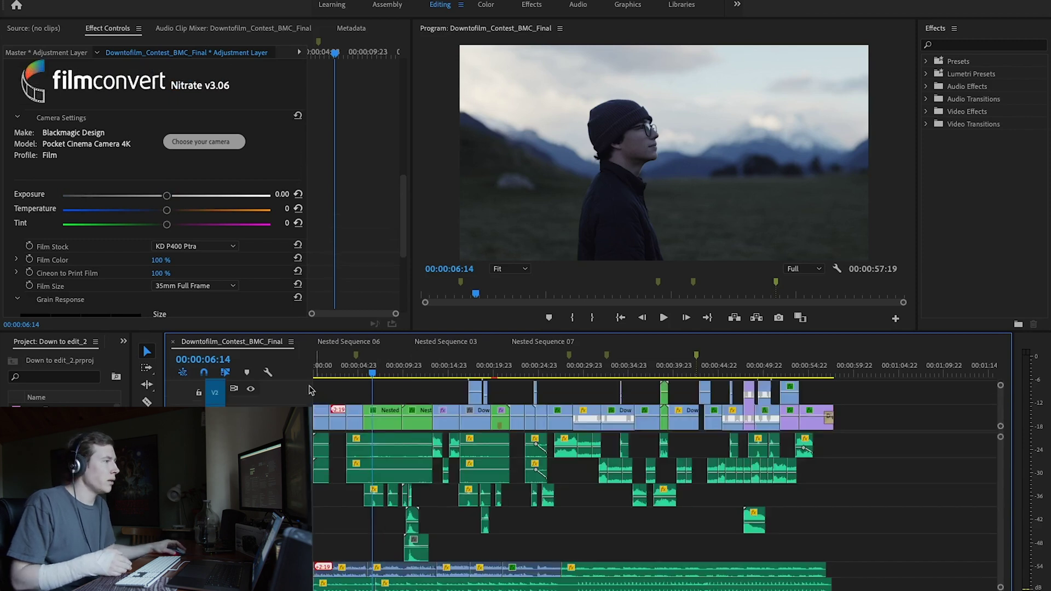
pyautogui.scroll(-3, 340, 384)
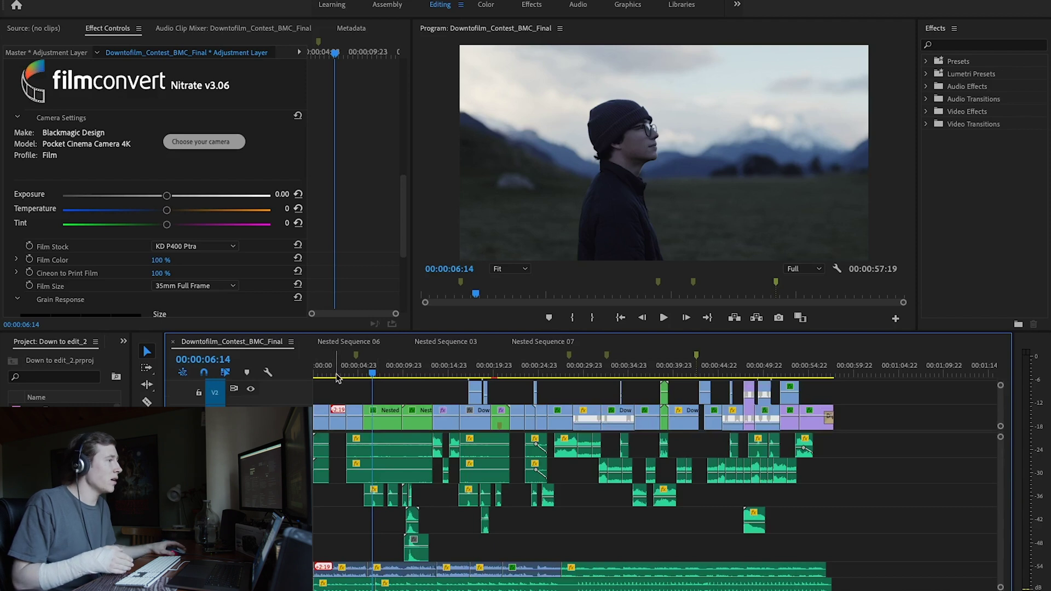
pyautogui.click(315, 373)
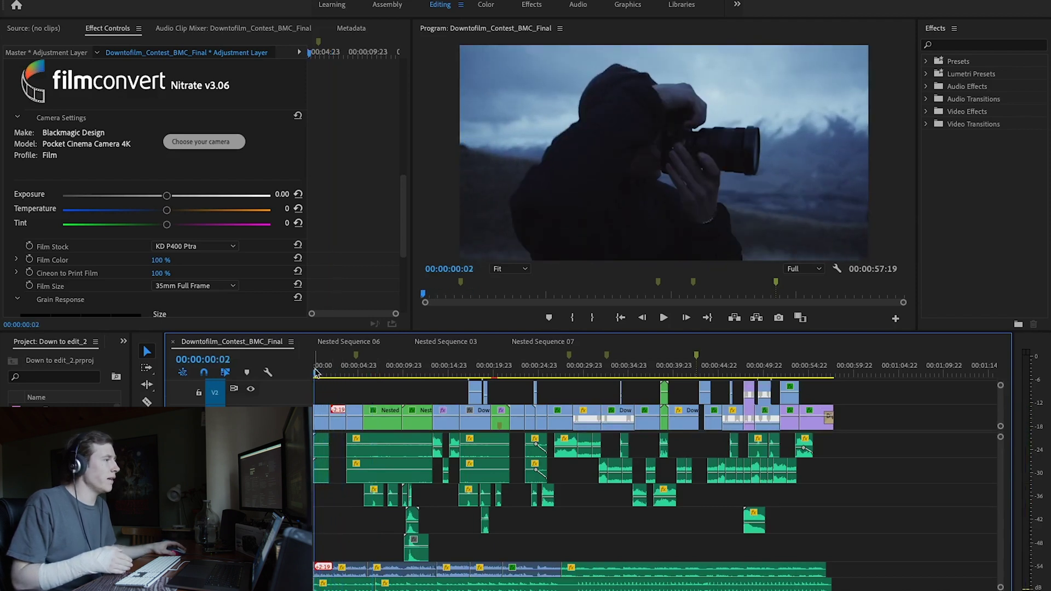
pyautogui.moveTo(317, 373); pyautogui.dragTo(311, 372)
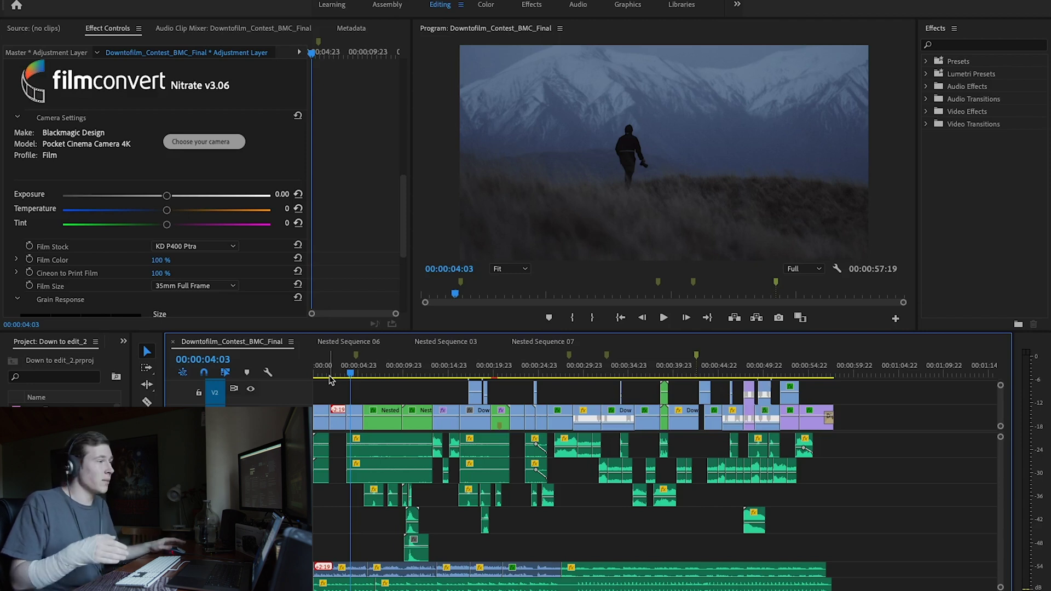
# - Select the long green music clips on the lowest audio tracks to point out the soundtrack layers
pyautogui.scroll(-2, 353, 531)
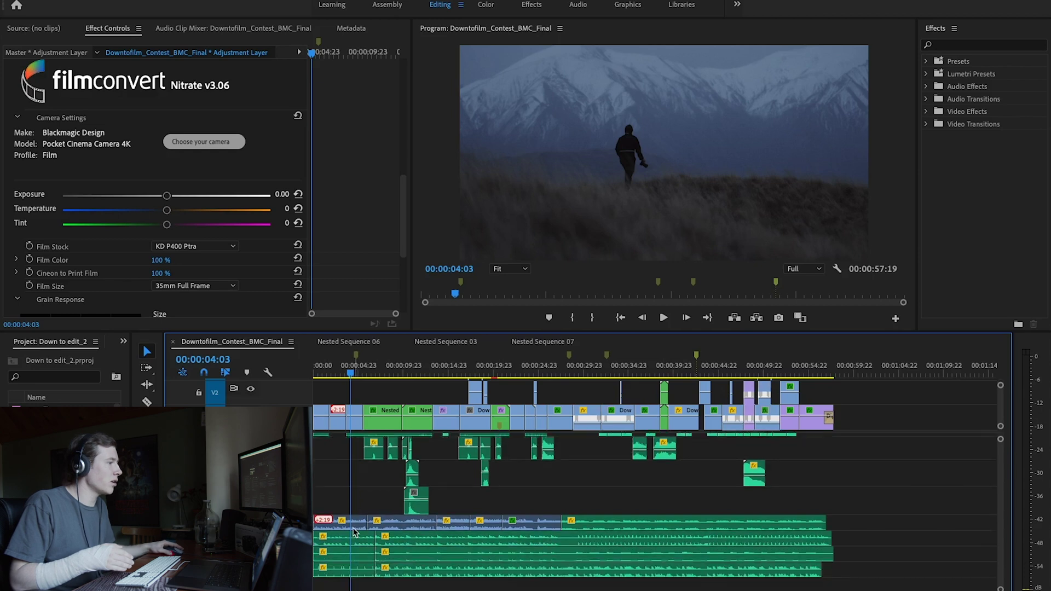
pyautogui.scroll(-1, 353, 531)
pyautogui.scroll(1, 353, 531)
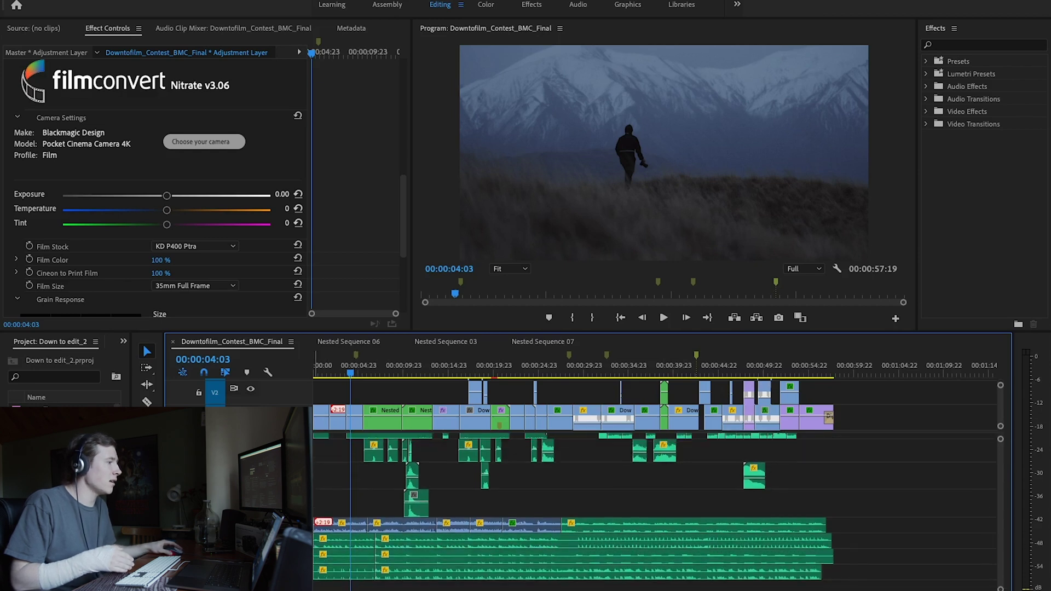
pyautogui.moveTo(898, 575); pyautogui.dragTo(317, 518)
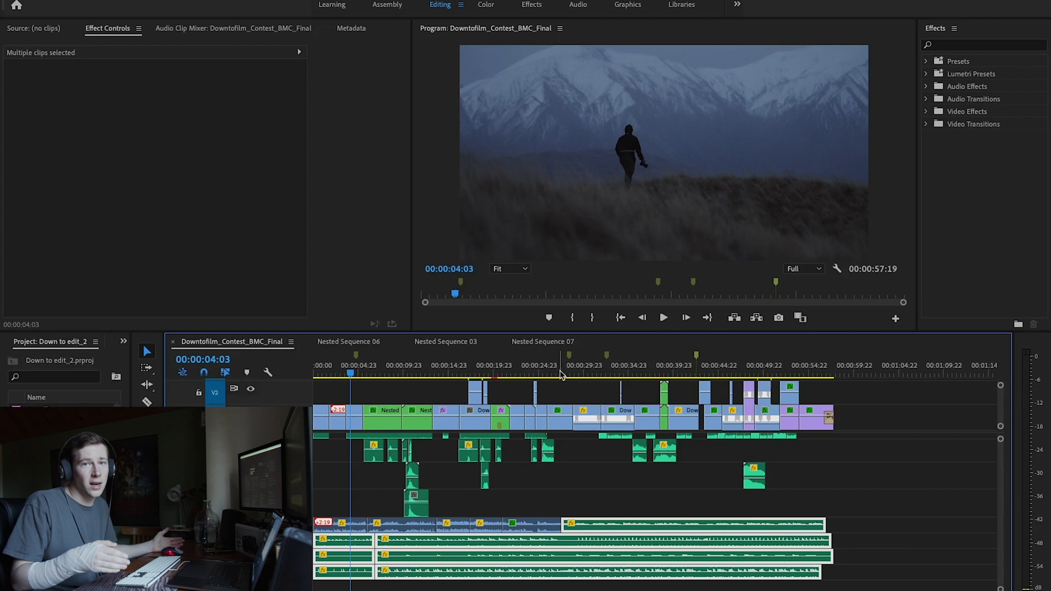
# - Select the row of blue commentary clips directly above the lowest green audio tracks, and clear the selection
pyautogui.click(353, 510)
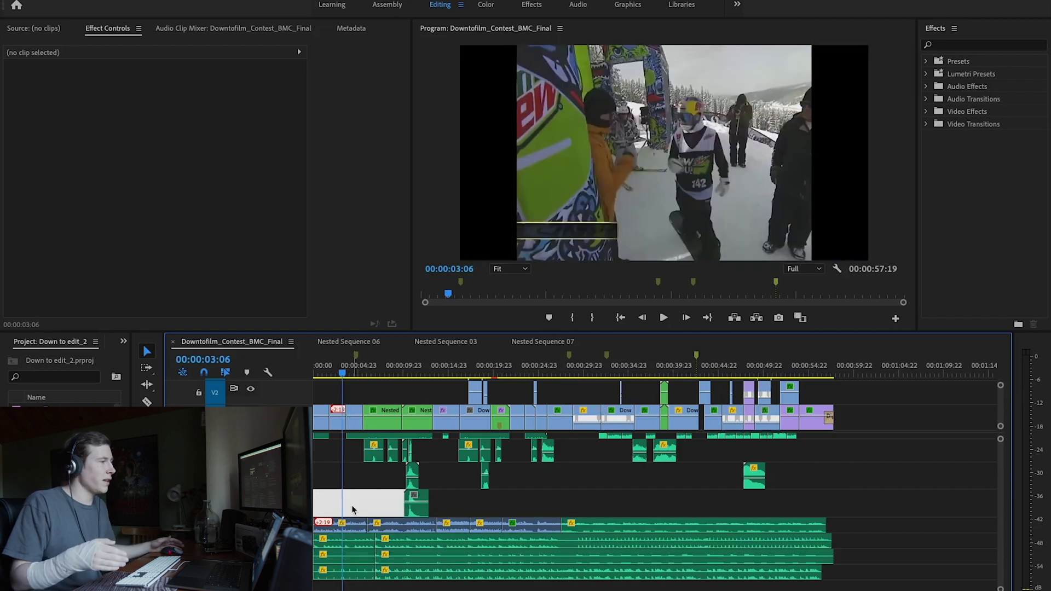
pyautogui.moveTo(352, 509); pyautogui.dragTo(523, 529)
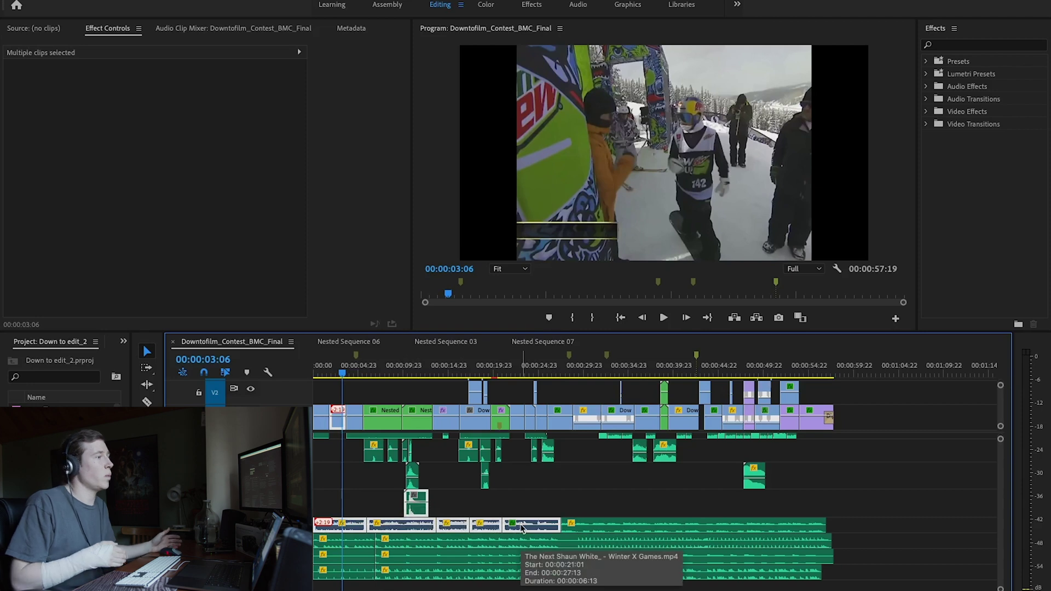
pyautogui.hotkey('ctrl', 'shift', 'a')
# - Scrub the opening clips to 00:00:03:23 and select the long background audio clips on the two uppermost audio tracks
pyautogui.press('=')
pyautogui.press('=')
pyautogui.press('=')
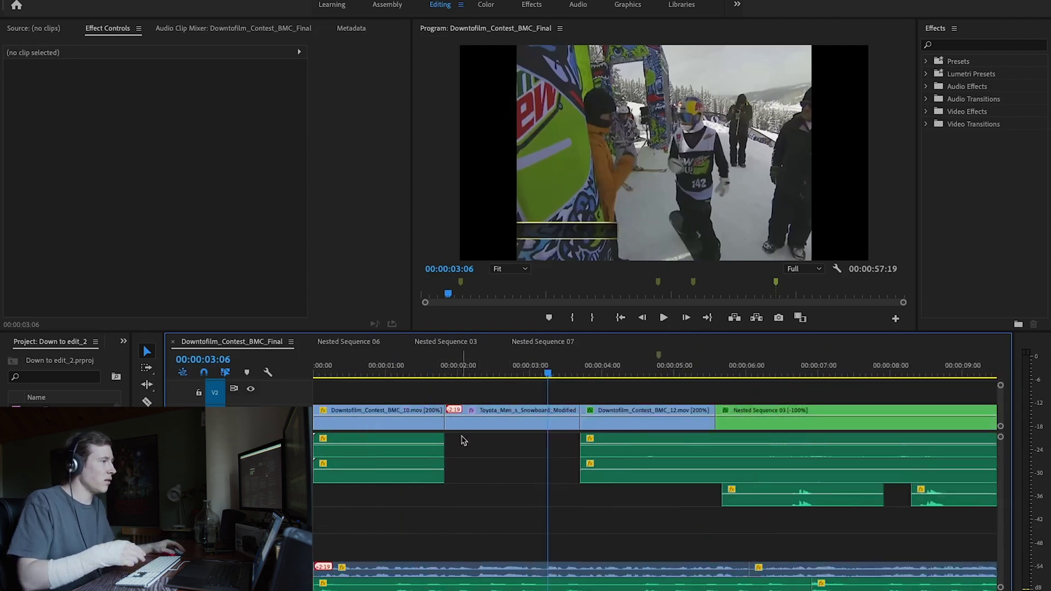
pyautogui.moveTo(389, 371); pyautogui.dragTo(600, 375)
pyautogui.moveTo(646, 503); pyautogui.dragTo(419, 446)
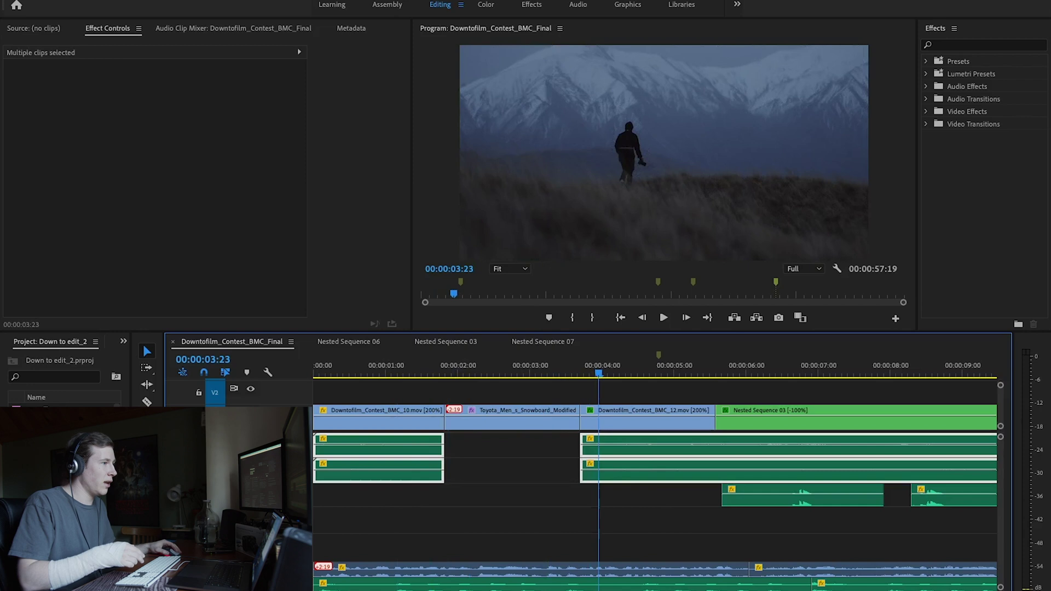
# - Select the group of short sound effect clips stacked beneath Nested Sequence 06 around 00:00:10:00
pyautogui.scroll(-2, 604, 554)
pyautogui.scroll(2, 610, 556)
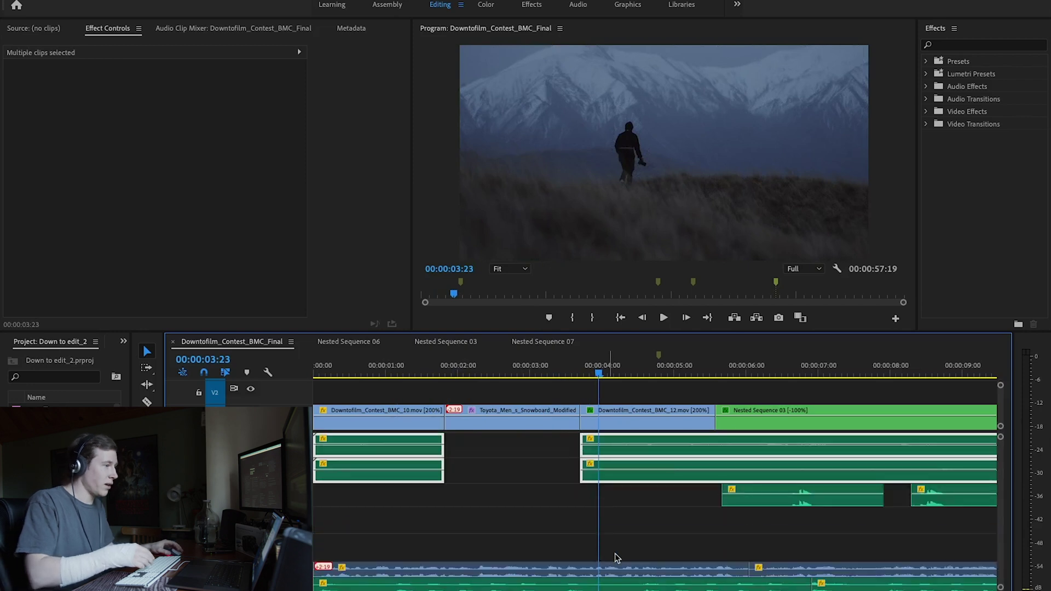
pyautogui.hscroll(5, 615, 555)
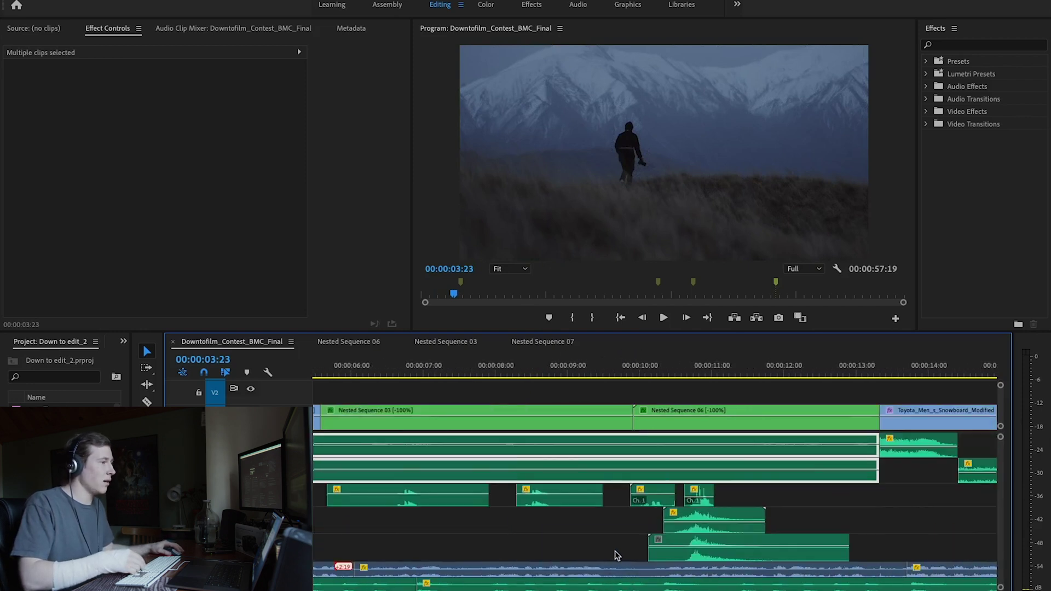
pyautogui.moveTo(441, 526); pyautogui.dragTo(595, 488)
pyautogui.moveTo(791, 504); pyautogui.dragTo(662, 555)
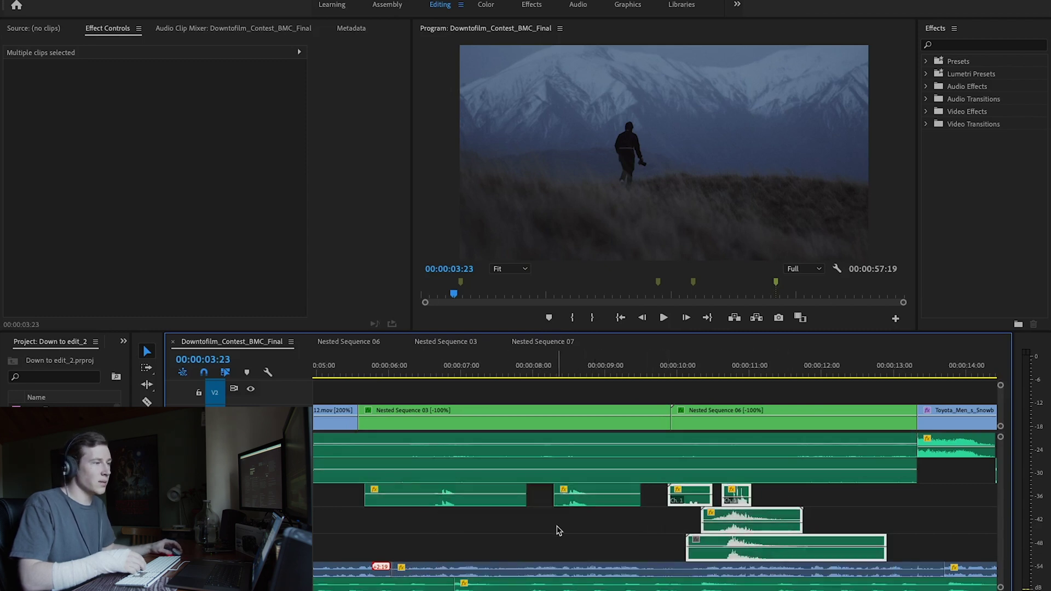
# - Select the dslr-camera-click.mp3 clip below the start of Nested Sequence 06 and look over the sound effects in the sequence's final section
pyautogui.click(674, 526)
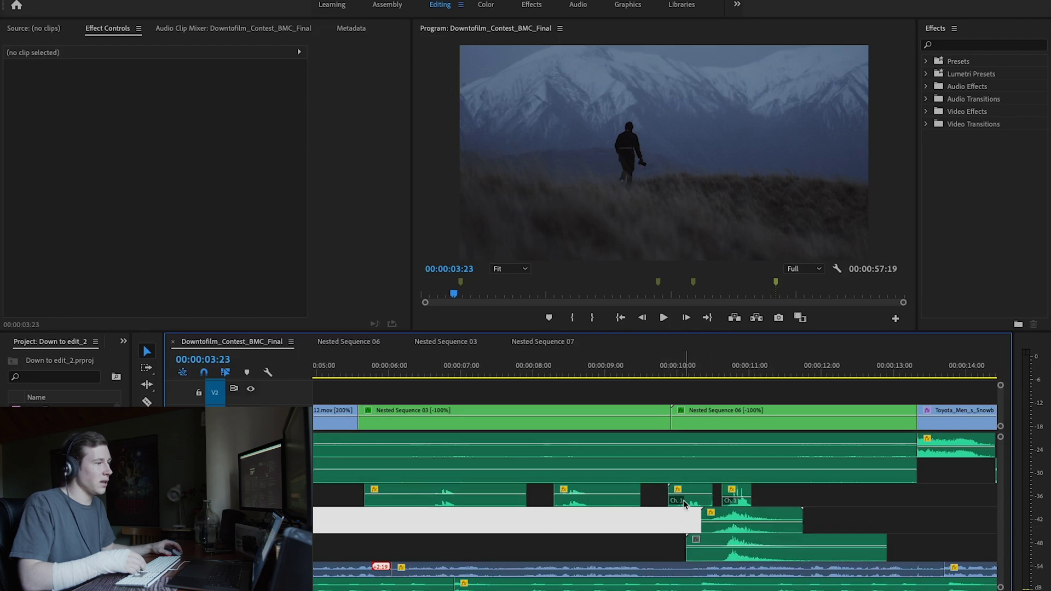
pyautogui.click(685, 501)
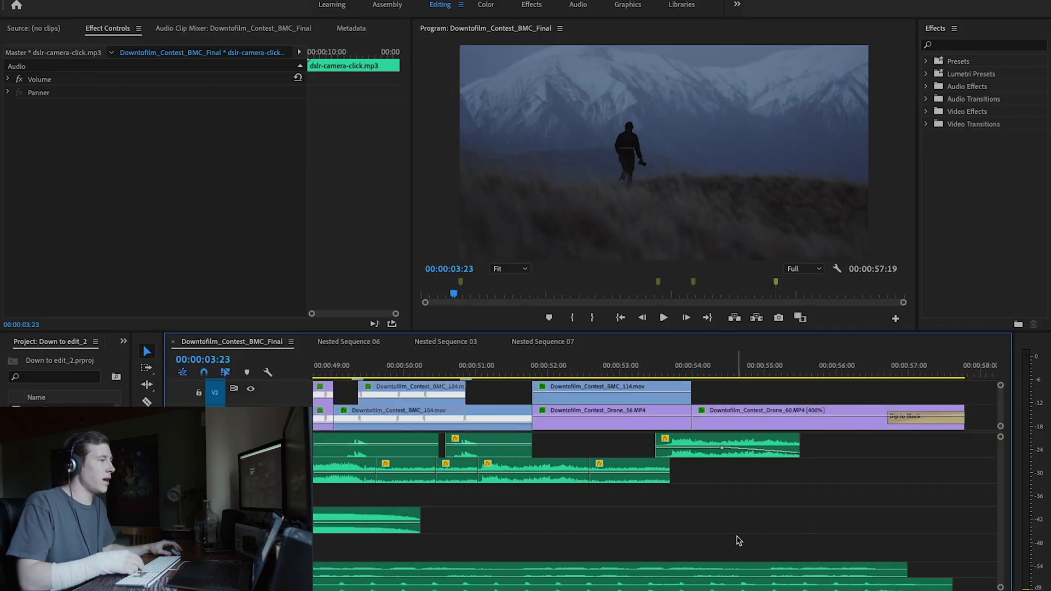
pyautogui.hscroll(-5, 740, 541)
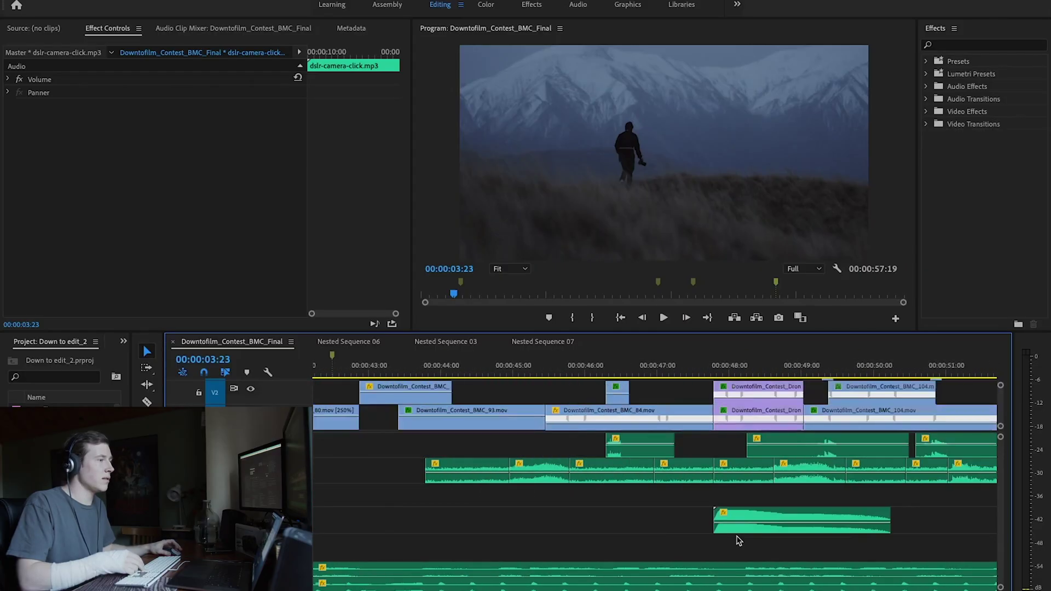